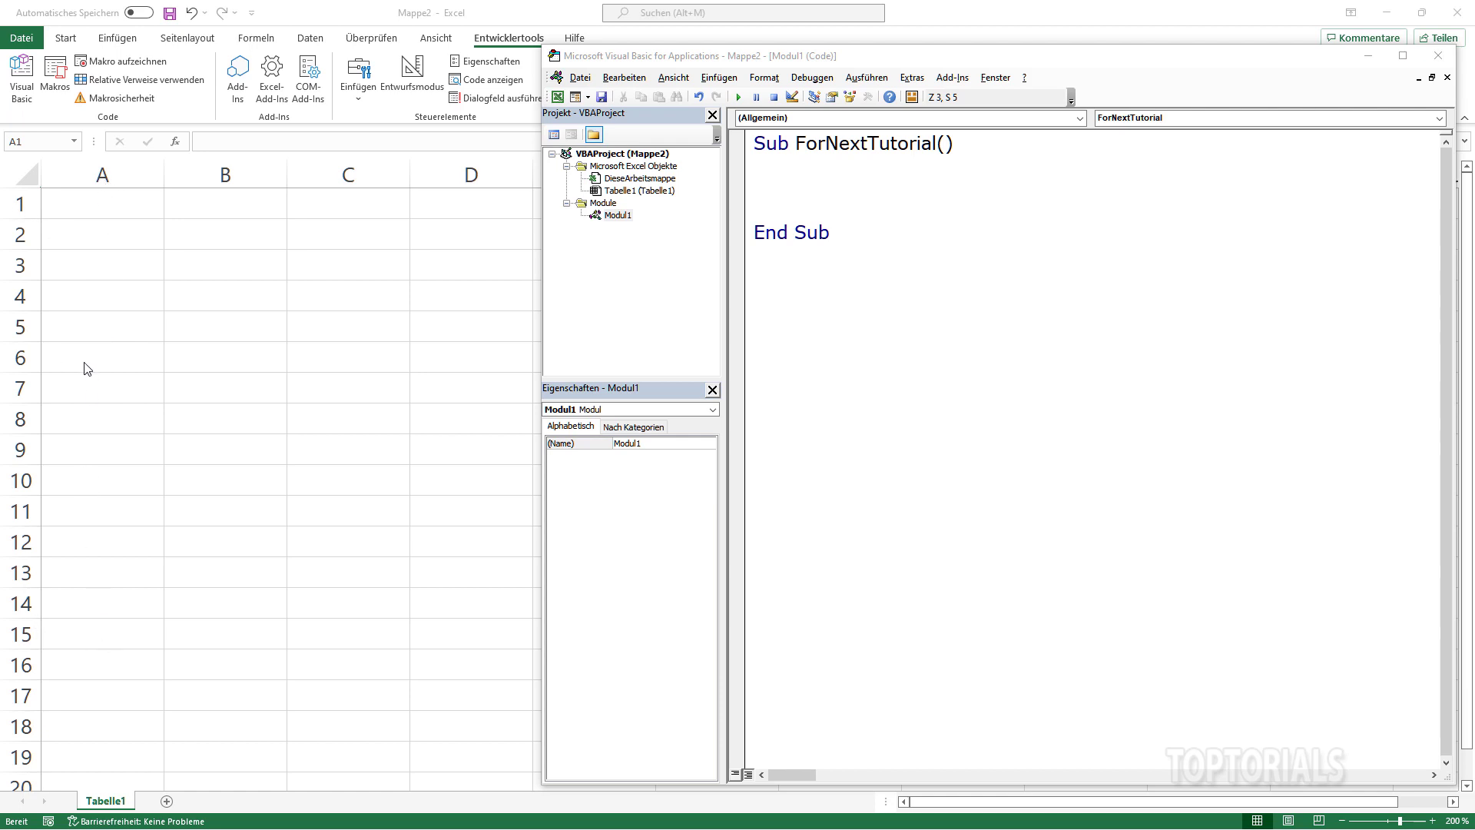
Enter X in cell A1 and fill it down to A15
{"action": "left_click", "coordinate": [83, 209]}
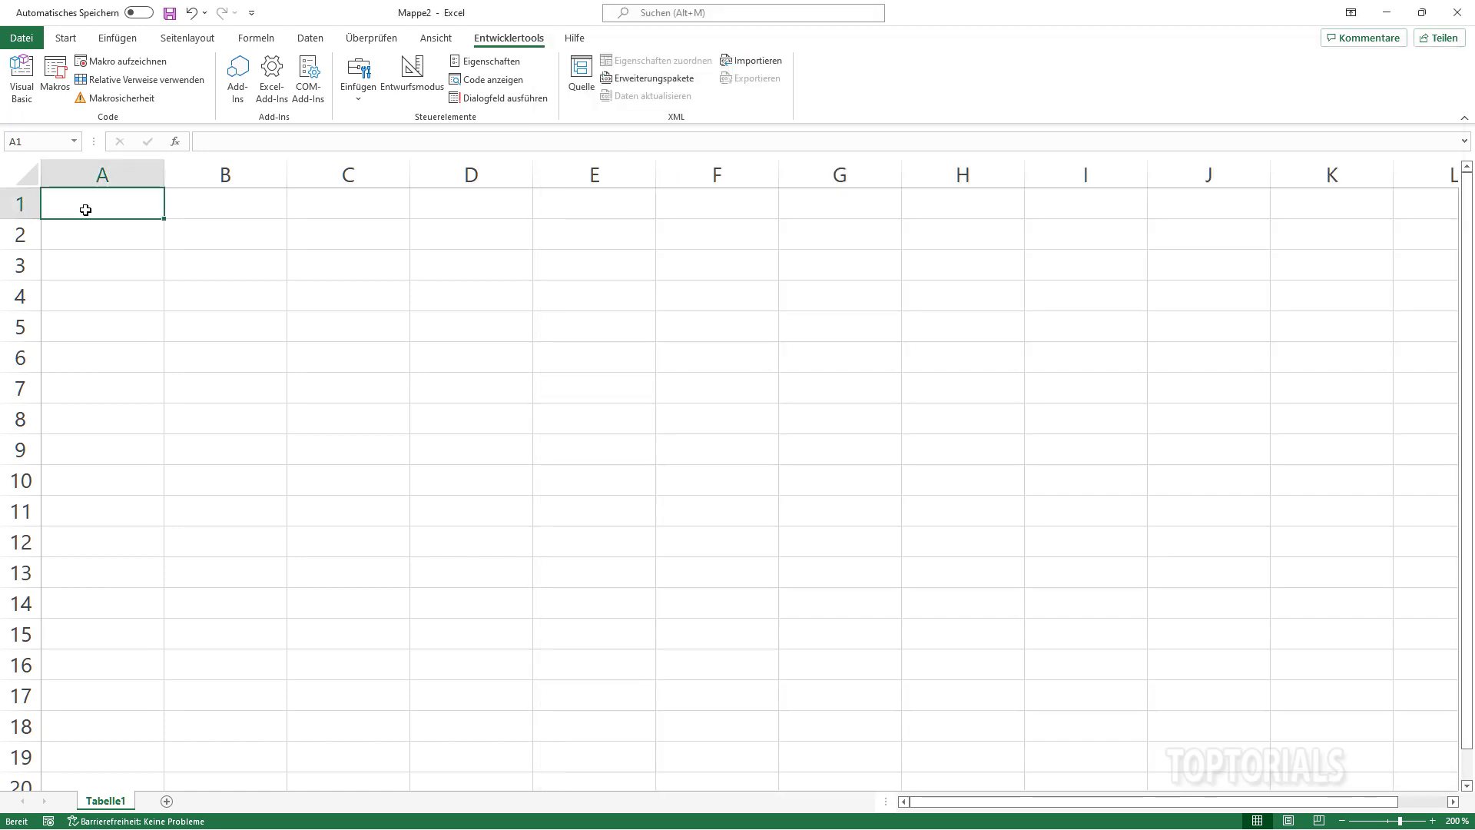
{"action": "type", "text": "X"}
{"action": "key", "text": "Return"}
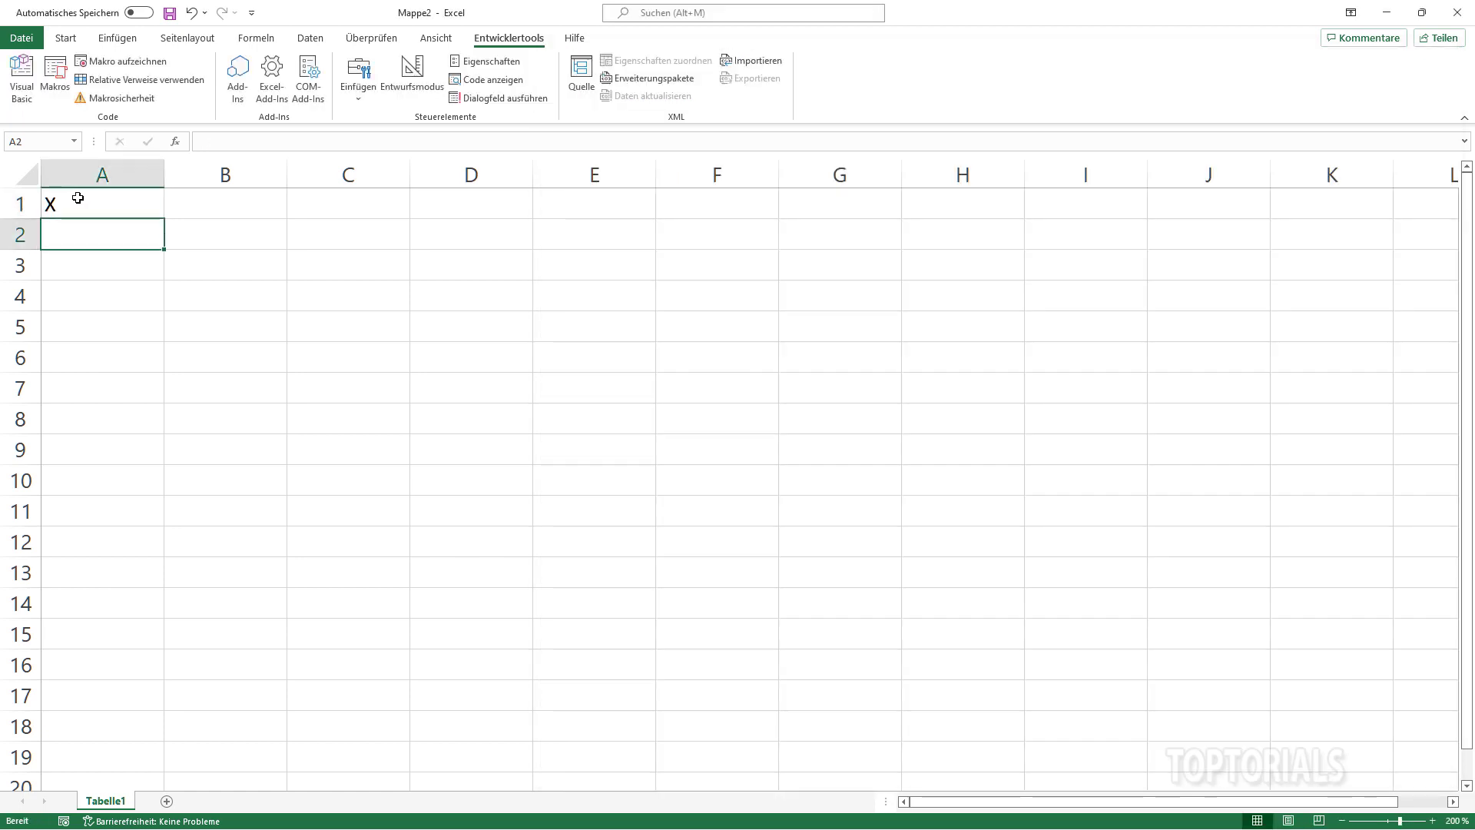
{"action": "left_click", "coordinate": [77, 199]}
{"action": "left_click_drag", "start_coordinate": [163, 221], "coordinate": [165, 650]}
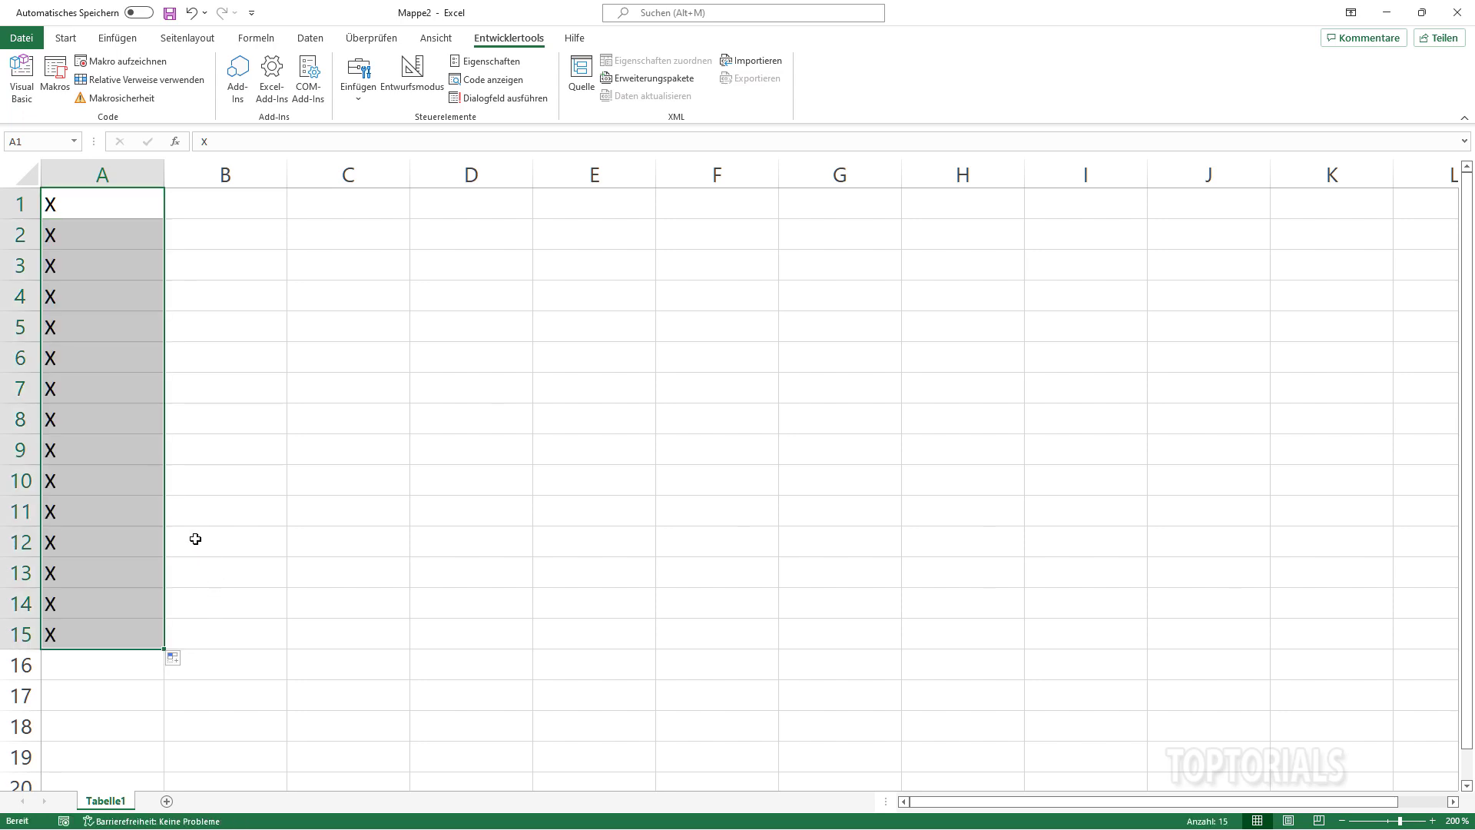
Clear A1:A15, reselect A1 and bring up the ForNextTutorial code in the VBA editor
{"action": "key", "text": "Delete"}
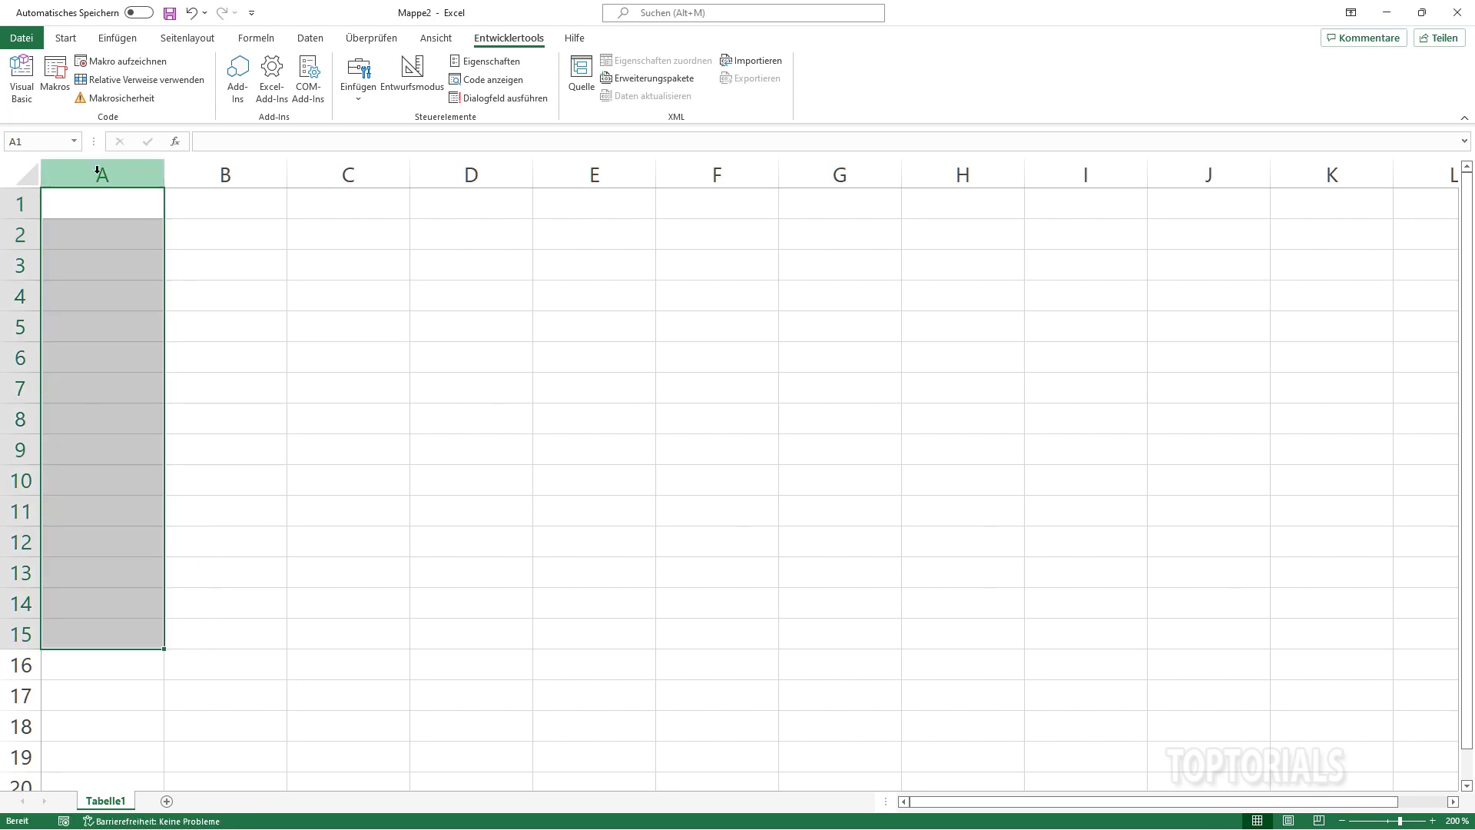
{"action": "left_click", "coordinate": [90, 201]}
{"action": "left_click", "coordinate": [29, 84]}
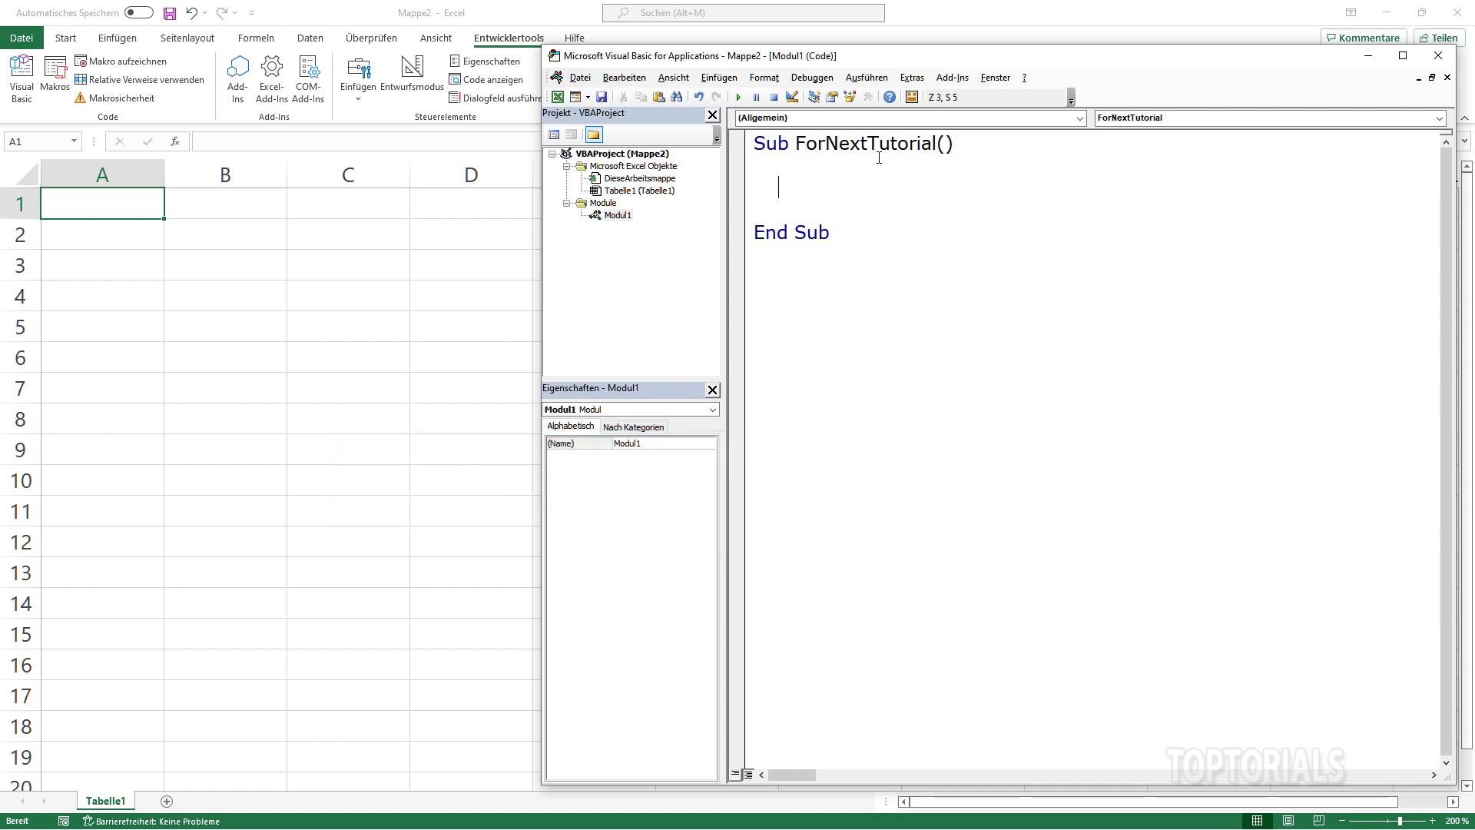
Add Cells(1, 1).Value = 1 to ForNextTutorial, run it, and open a blank line above
{"action": "type", "text": "Ce"}
{"action": "type", "text": "lls("}
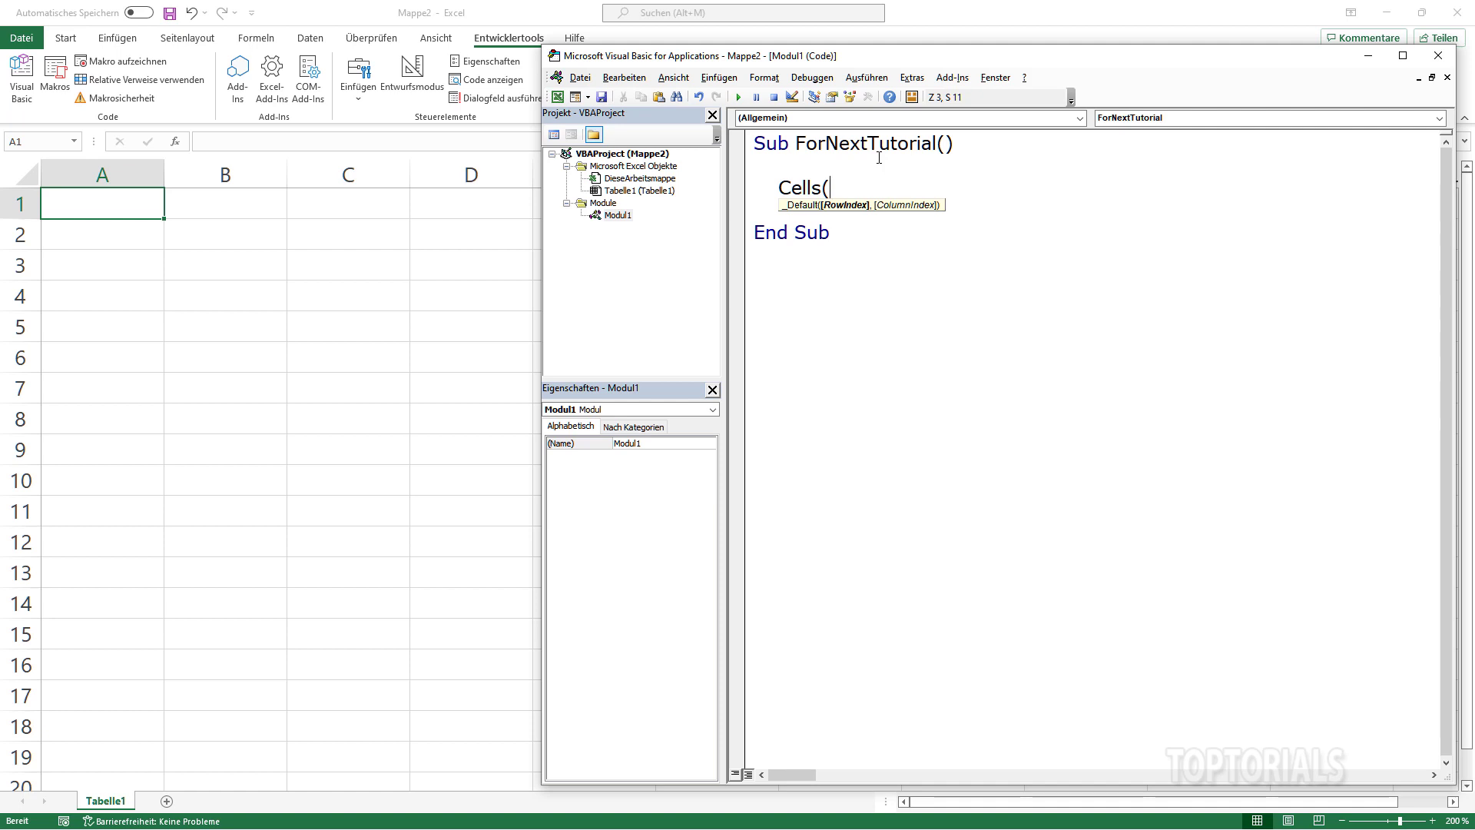
{"action": "type", "text": "1"}
{"action": "type", "text": ",1)"}
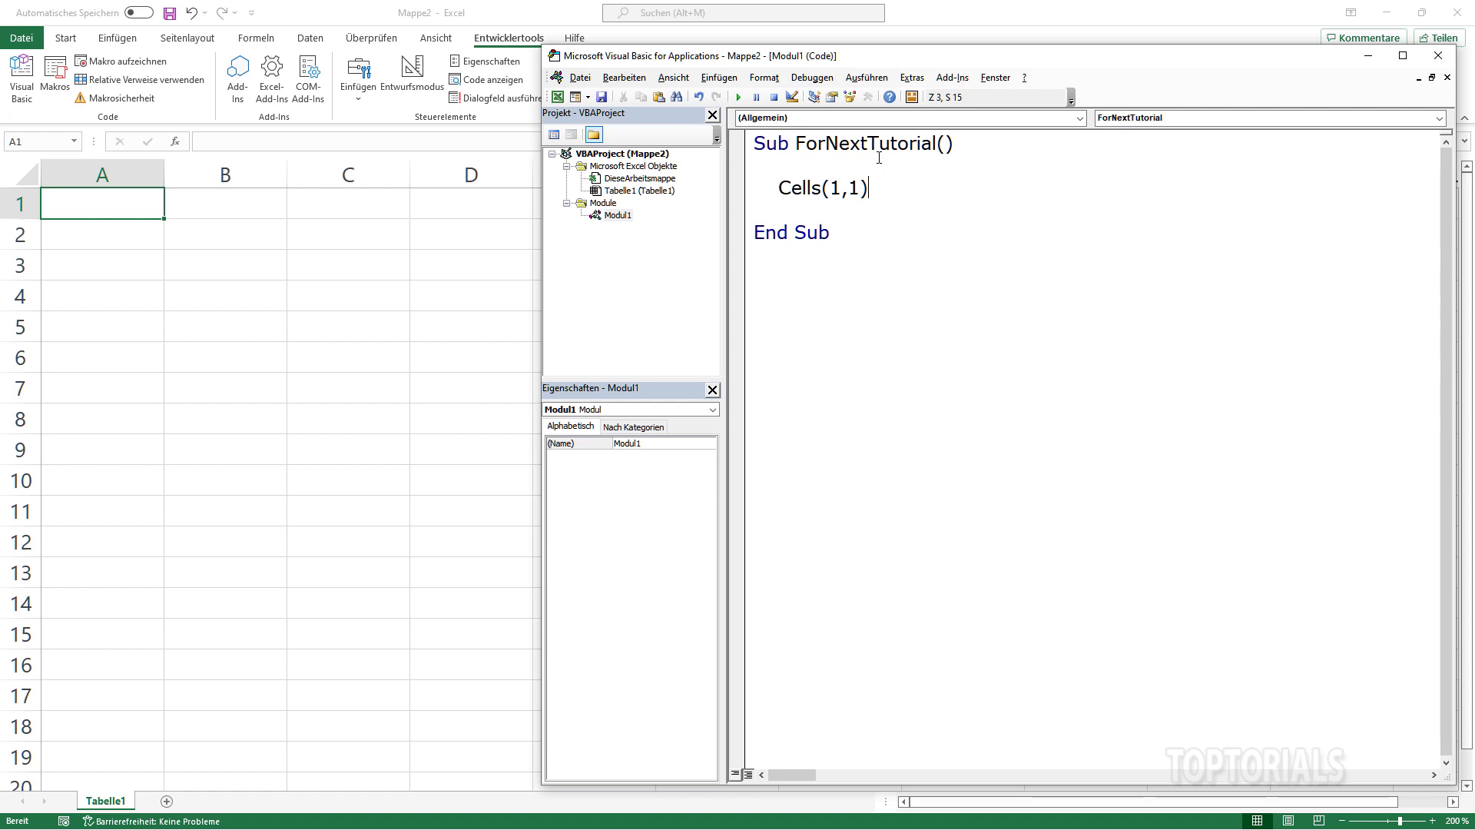
{"action": "type", "text": "."}
{"action": "type", "text": "value="}
{"action": "type", "text": "1"}
{"action": "key", "text": "Return"}
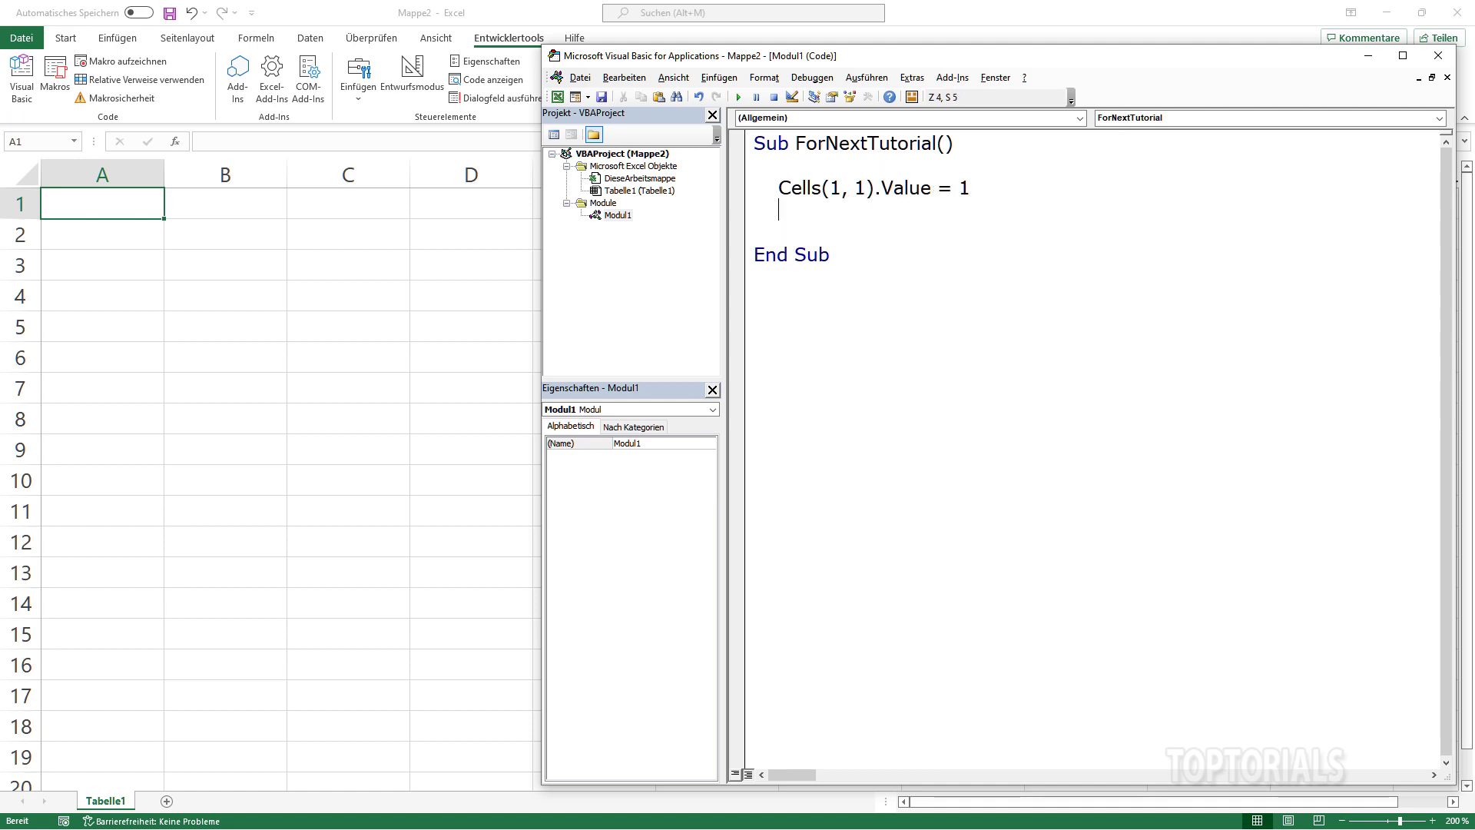
{"action": "left_click", "coordinate": [739, 96]}
{"action": "key", "text": "Up"}
{"action": "key", "text": "Return"}
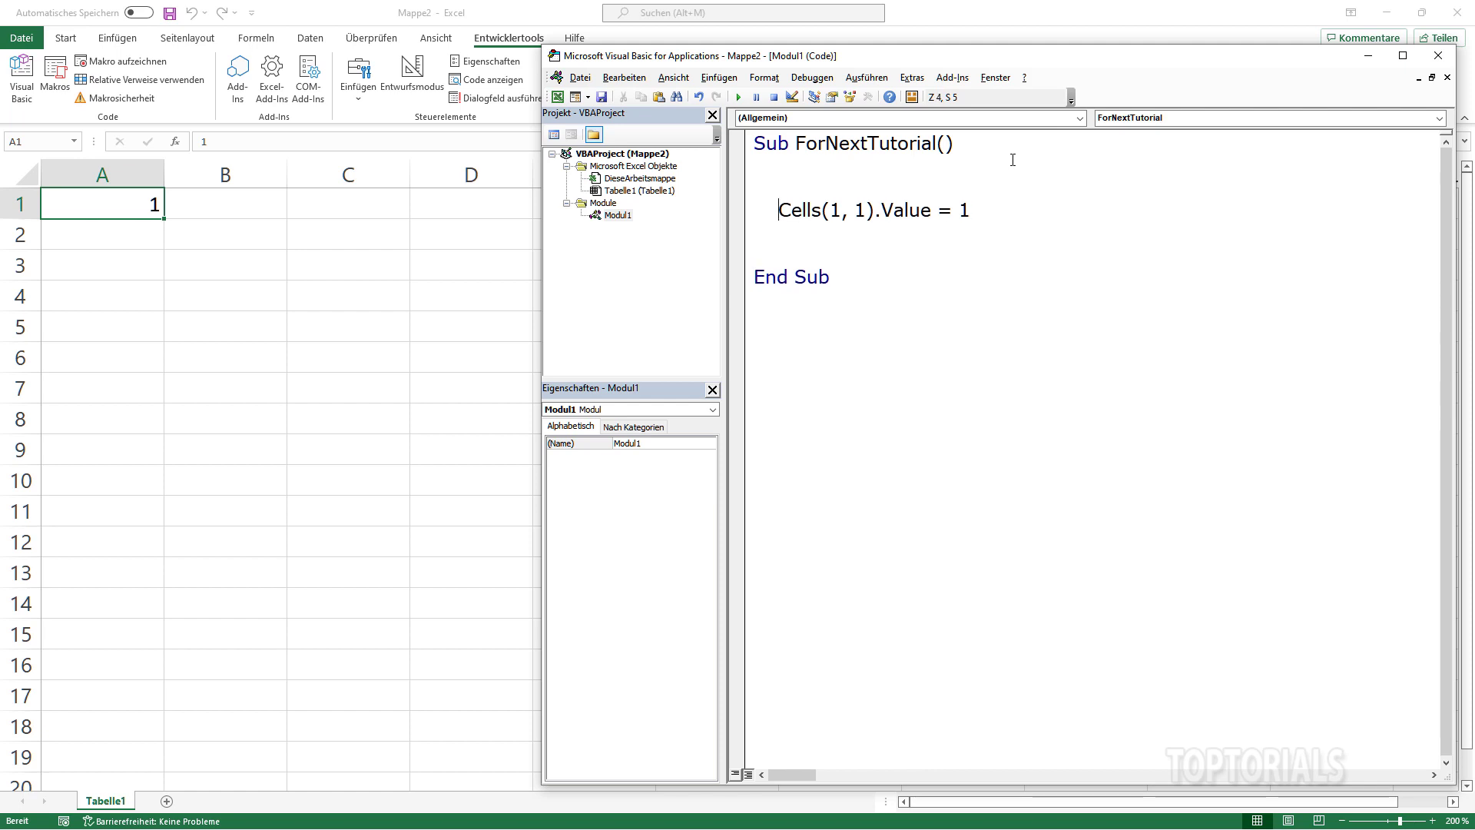
Add the loop header For i = 1 To 15 above the Cells line, fixing the missing equals sign
{"action": "key", "text": "Up"}
{"action": "type", "text": "for "}
{"action": "type", "text": "i "}
{"action": "type", "text": "1 "}
{"action": "type", "text": "to 1"}
{"action": "type", "text": "5"}
{"action": "key", "text": "Return"}
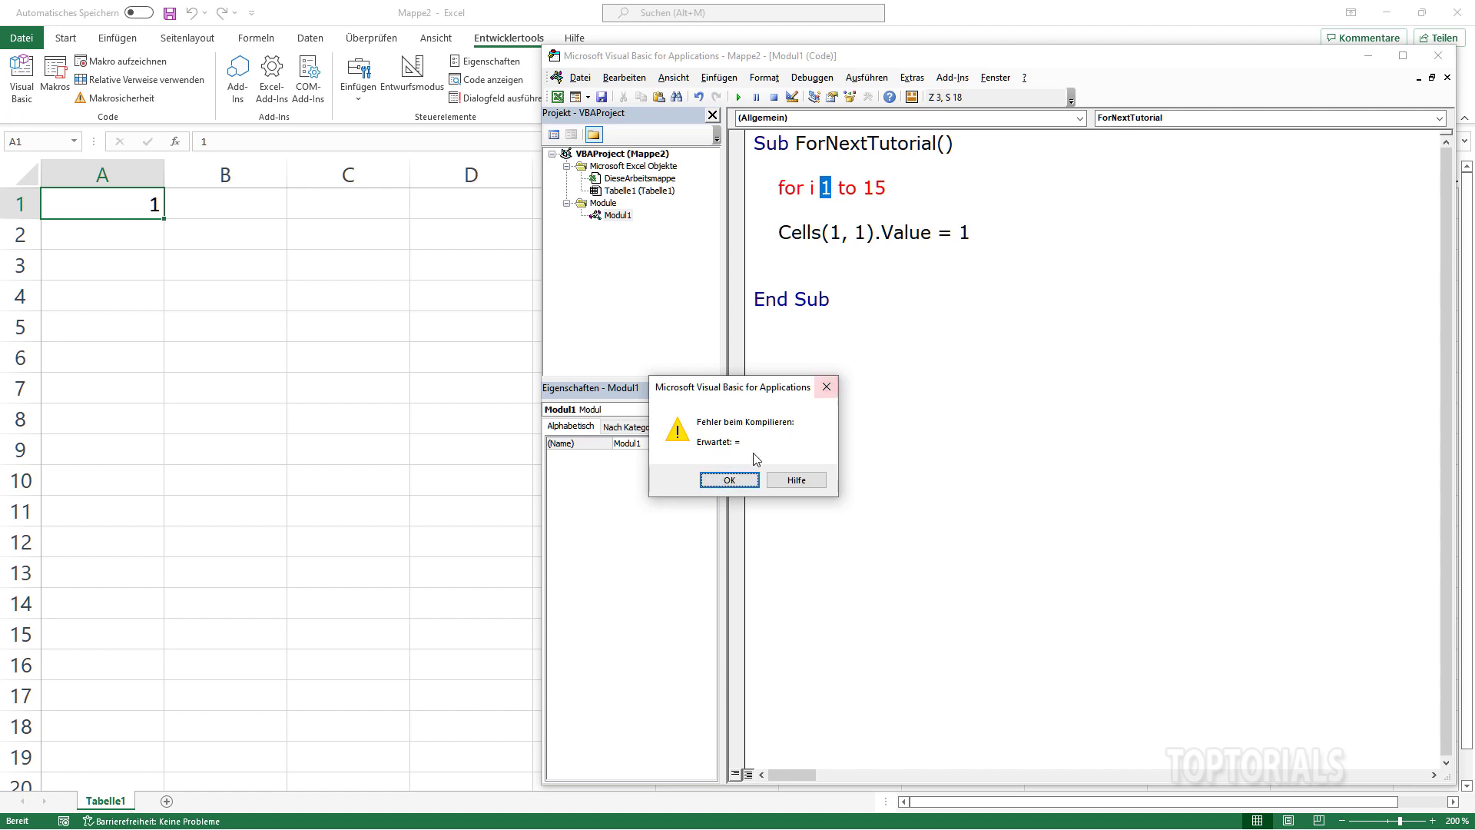
{"action": "left_click", "coordinate": [734, 479]}
{"action": "left_click", "coordinate": [814, 188]}
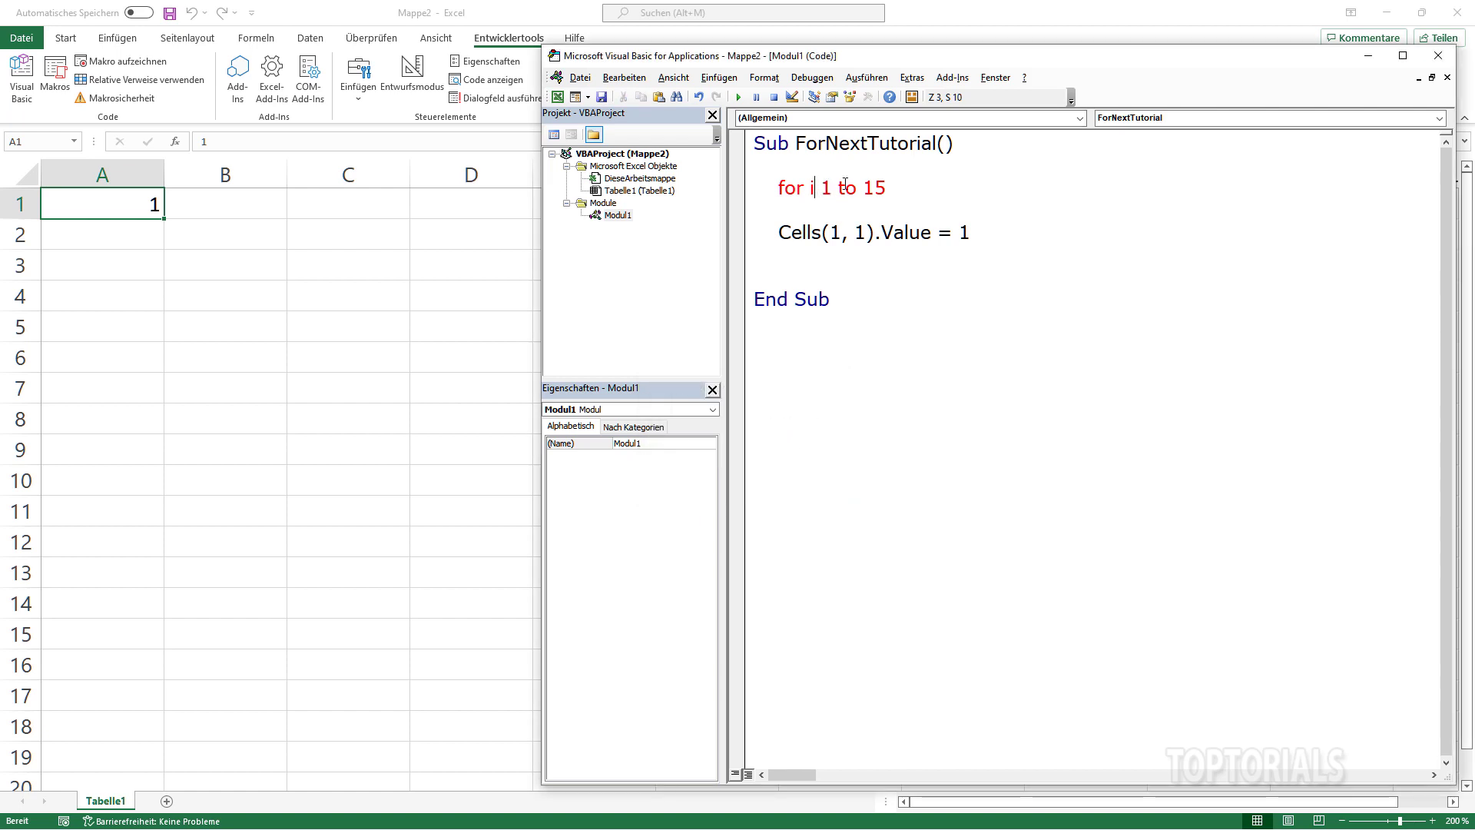
{"action": "type", "text": "="}
{"action": "key", "text": "Delete"}
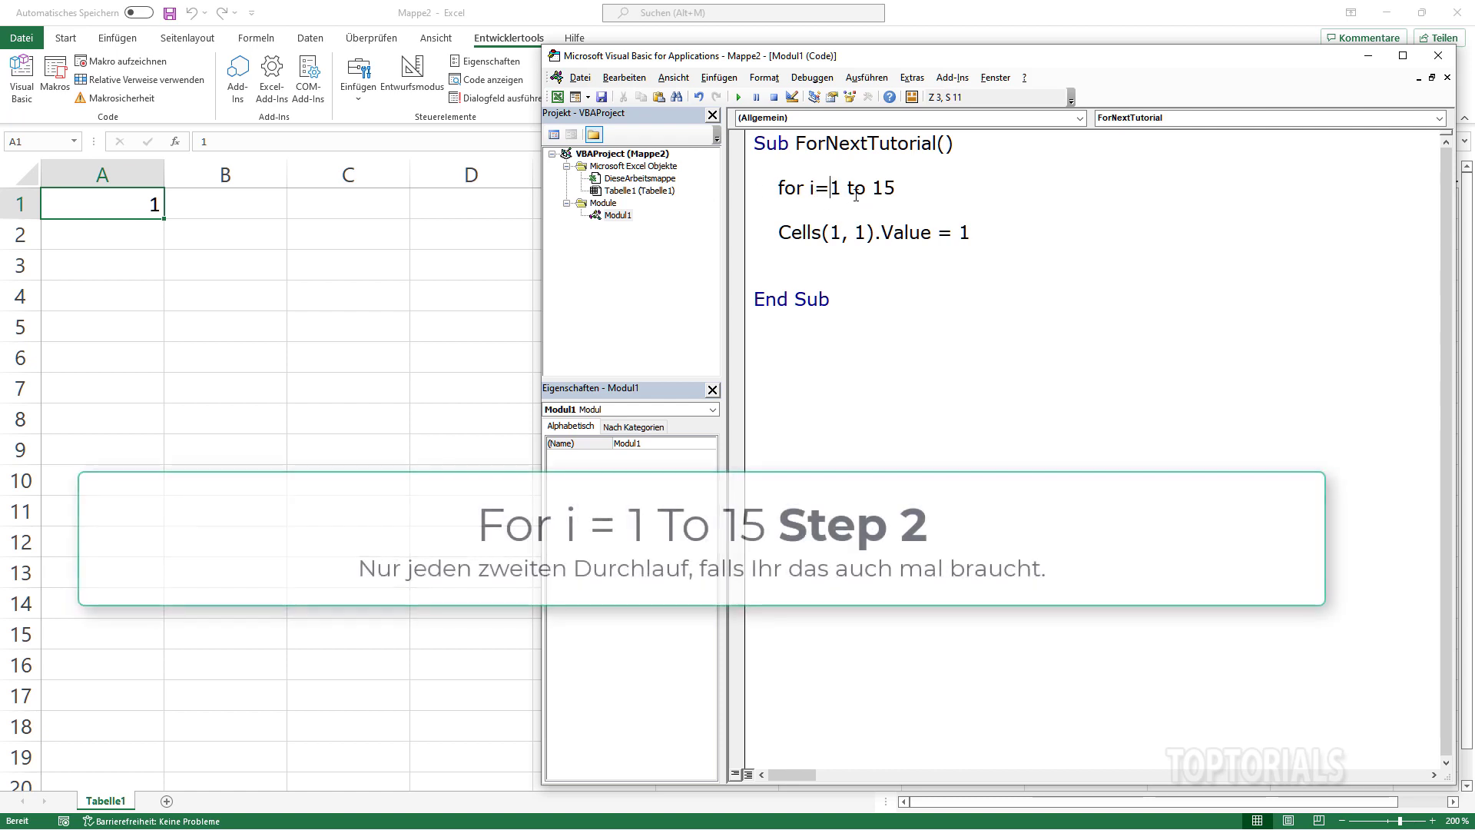
Indent the Cells line and close the loop with Next below it
{"action": "left_click", "coordinate": [785, 225]}
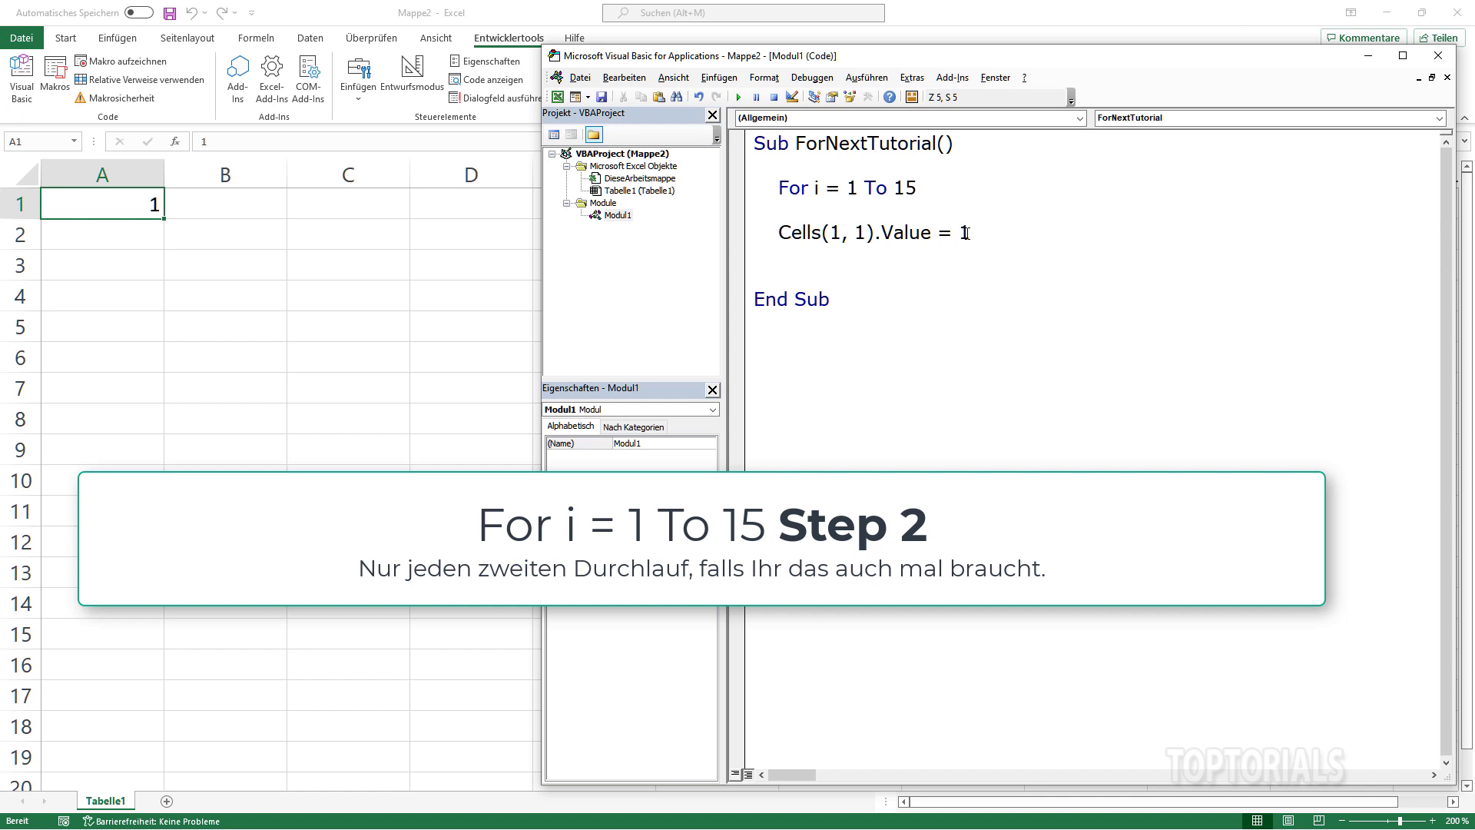
{"action": "key", "text": "Tab"}
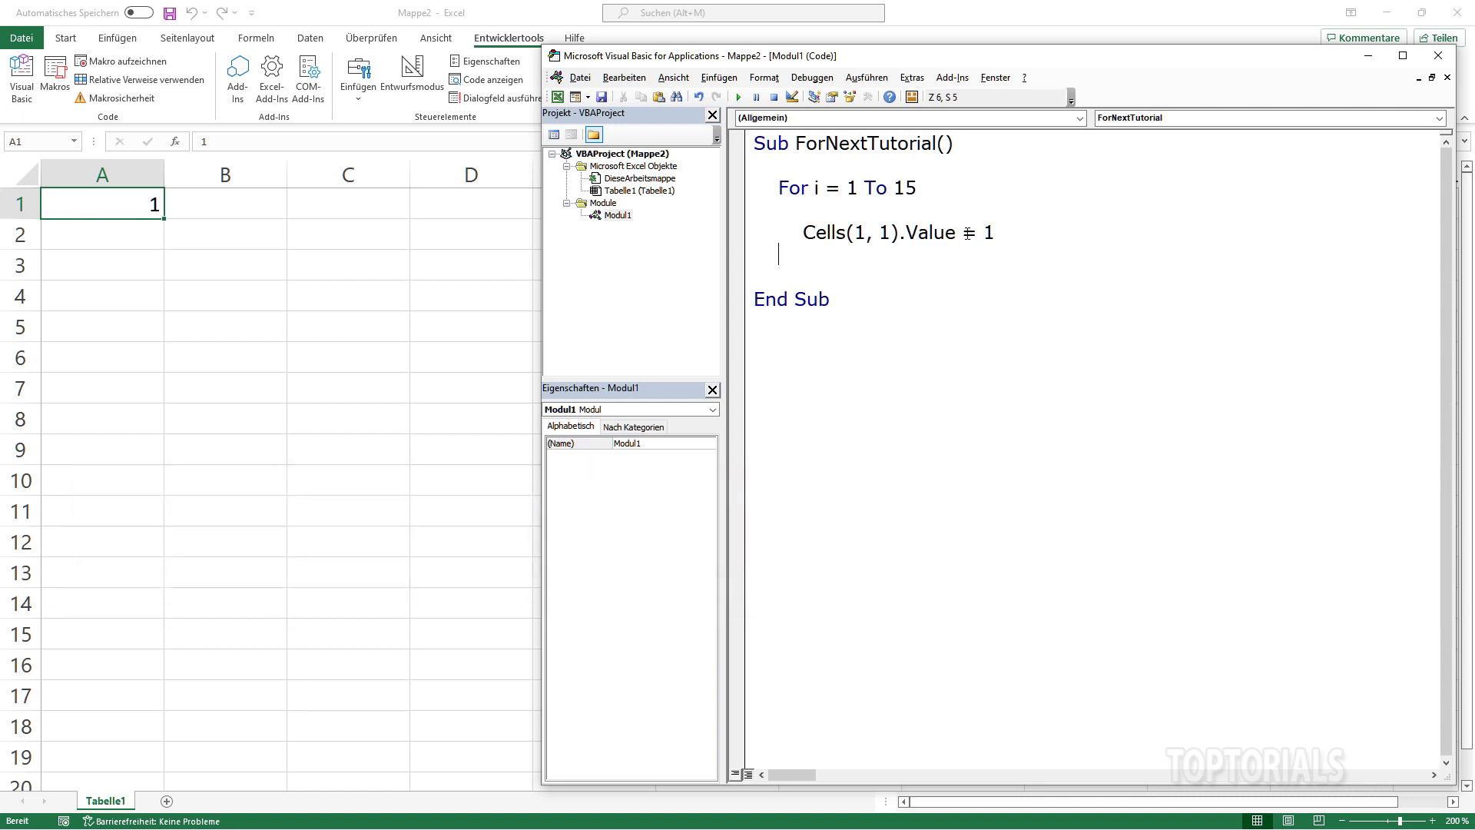
{"action": "type", "text": "Nex"}
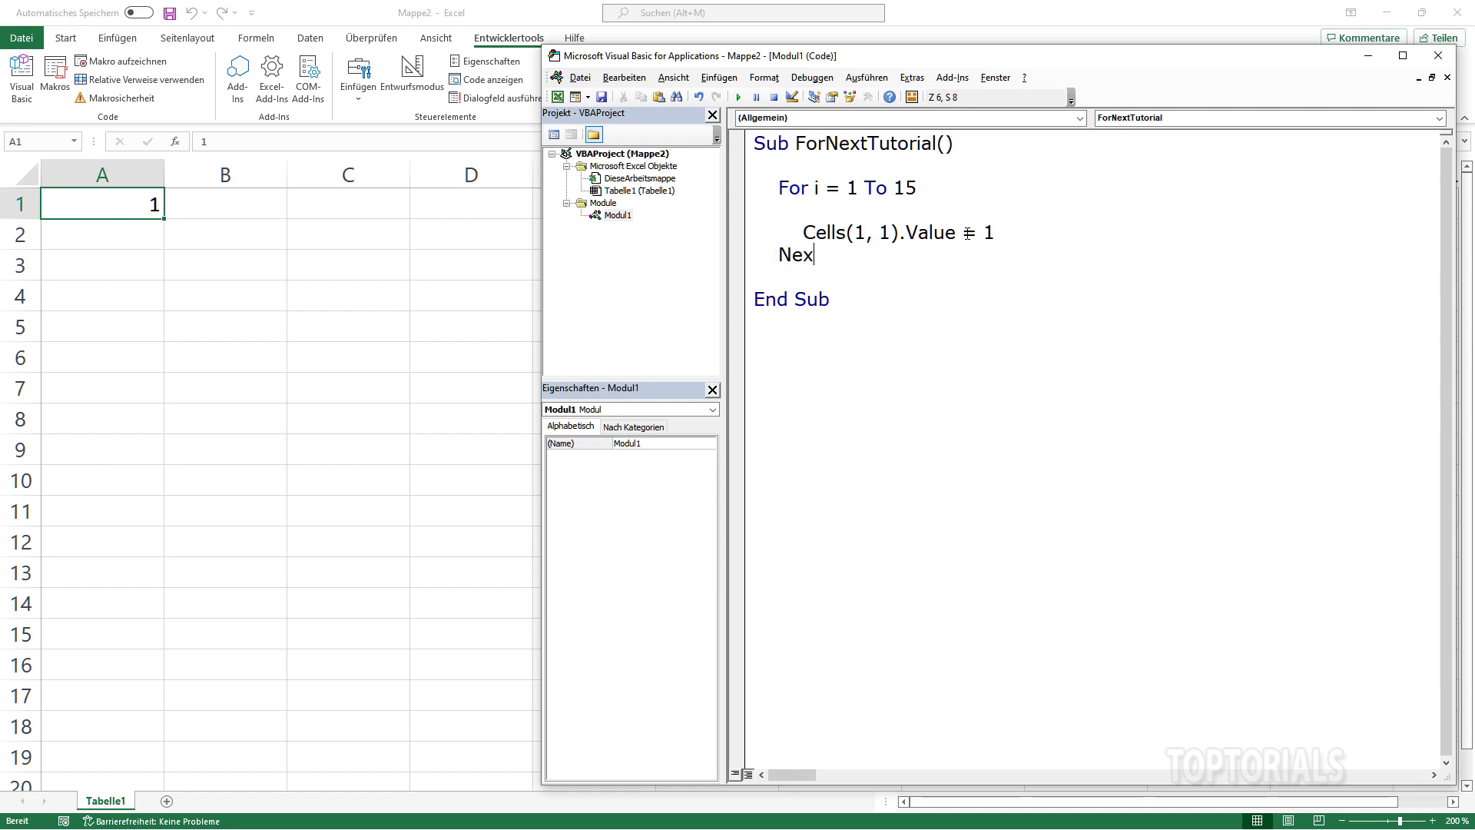
{"action": "type", "text": "t"}
{"action": "key", "text": "Home"}
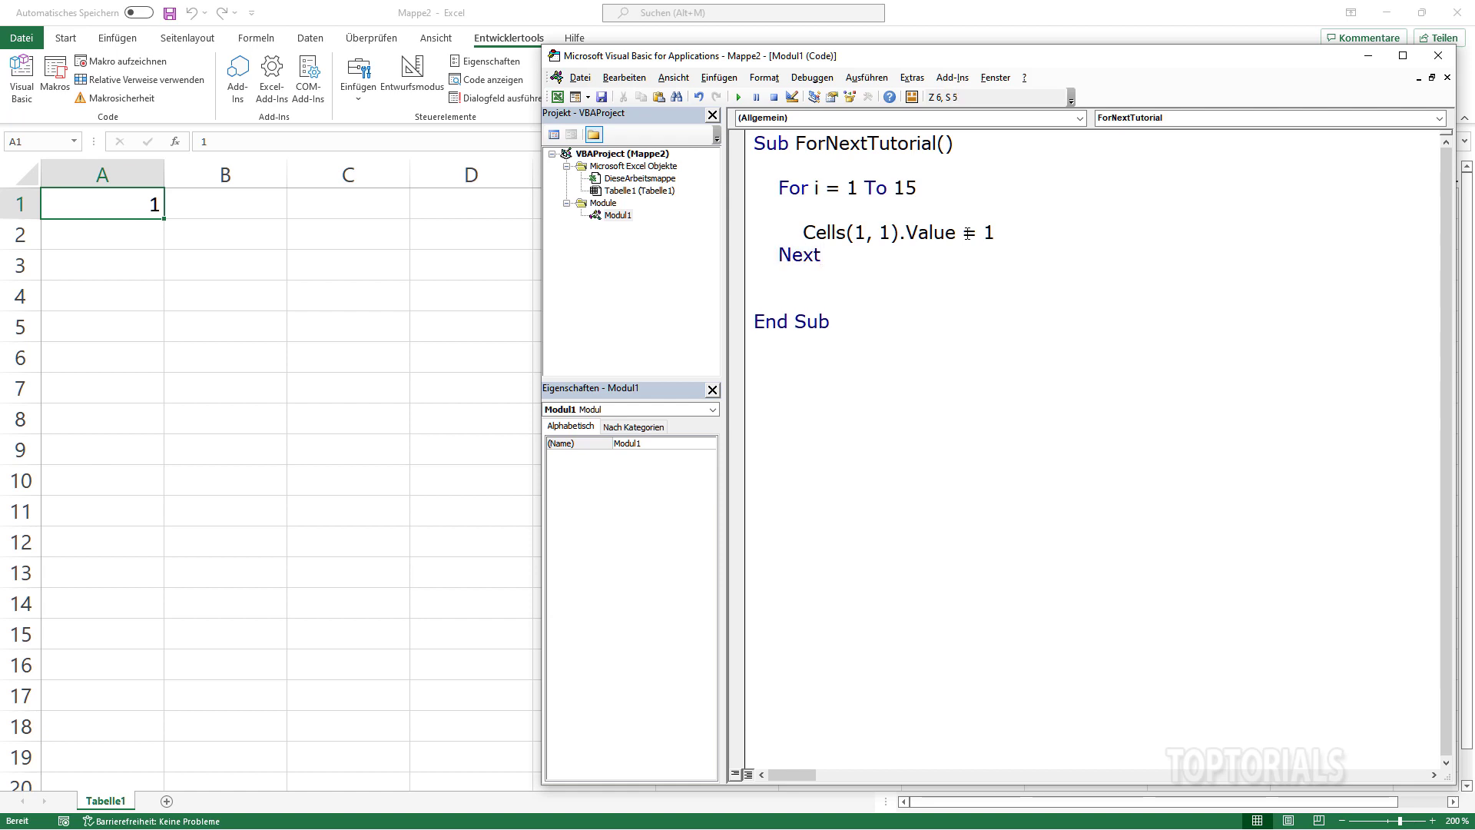
{"action": "key", "text": "Return"}
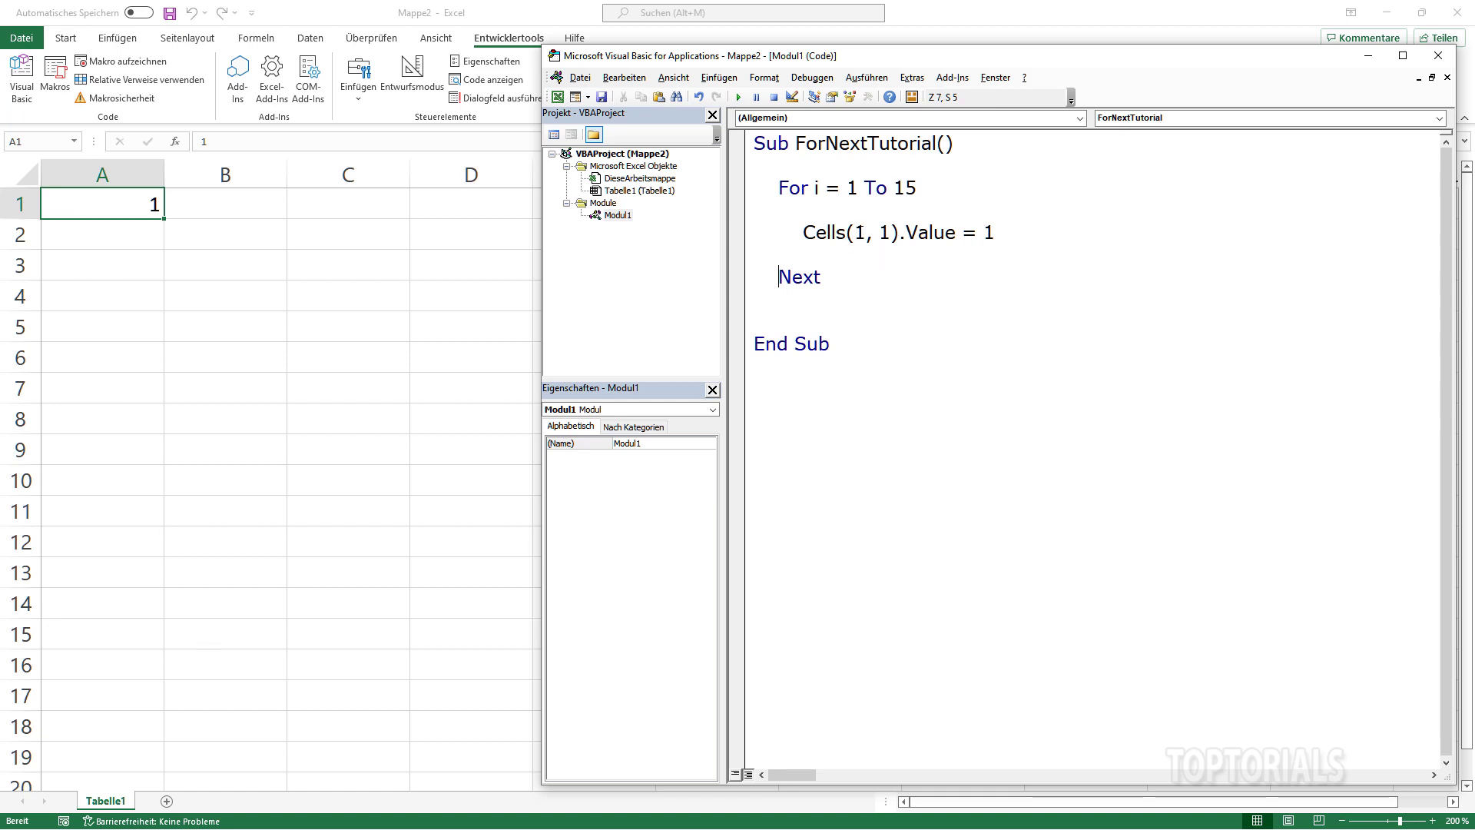
Change the statement to Cells(i, 1).Value = i so each pass writes i into row i
{"action": "left_click", "coordinate": [860, 232]}
{"action": "double_click", "coordinate": [860, 232]}
{"action": "type", "text": "i"}
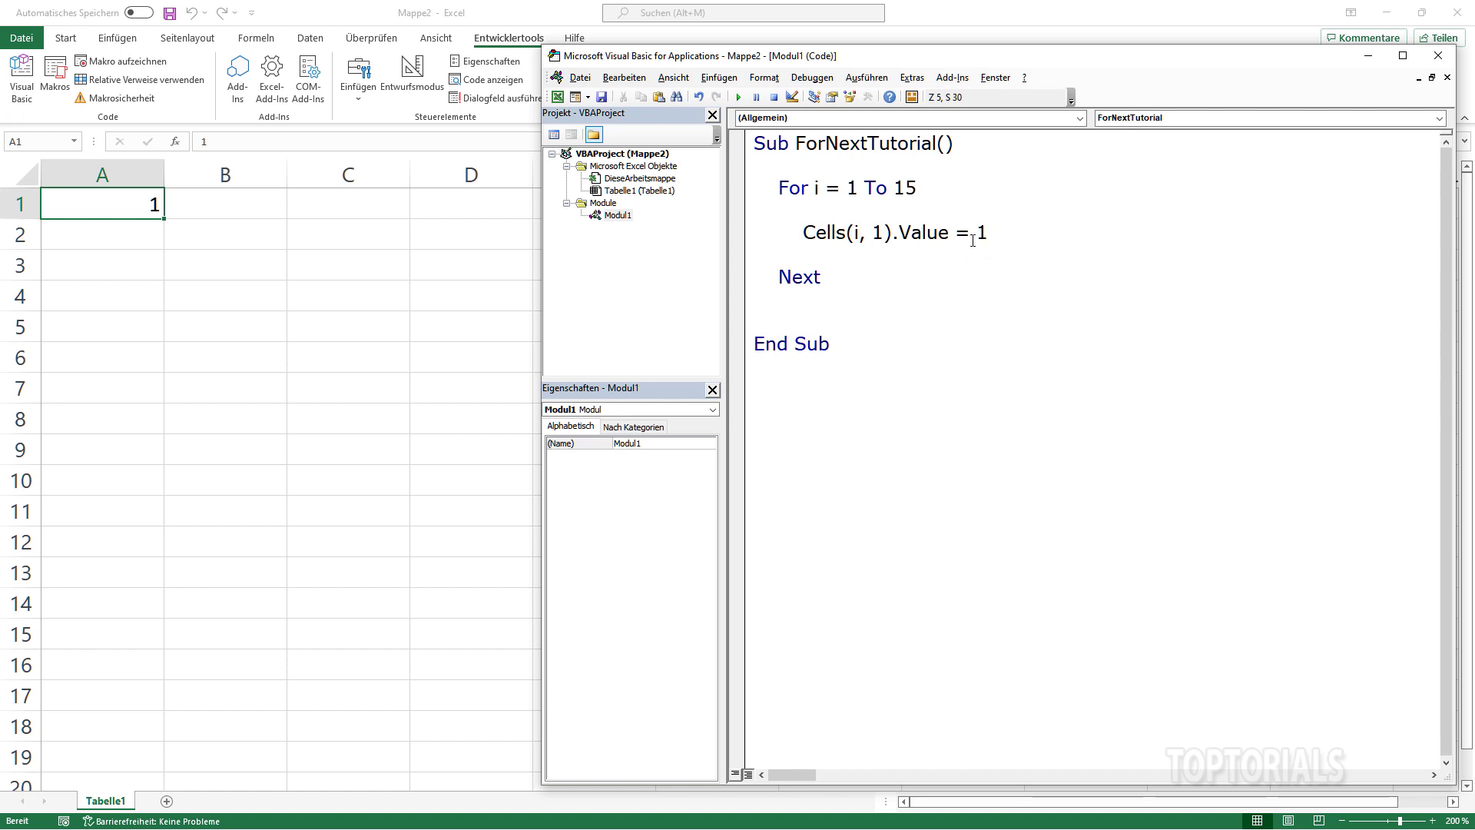
{"action": "left_click_drag", "start_coordinate": [980, 232], "coordinate": [990, 233]}
{"action": "type", "text": "i"}
Clear A1 and rerun the loop macro so A1:A15 show 1 to 15
{"action": "left_click", "coordinate": [109, 202]}
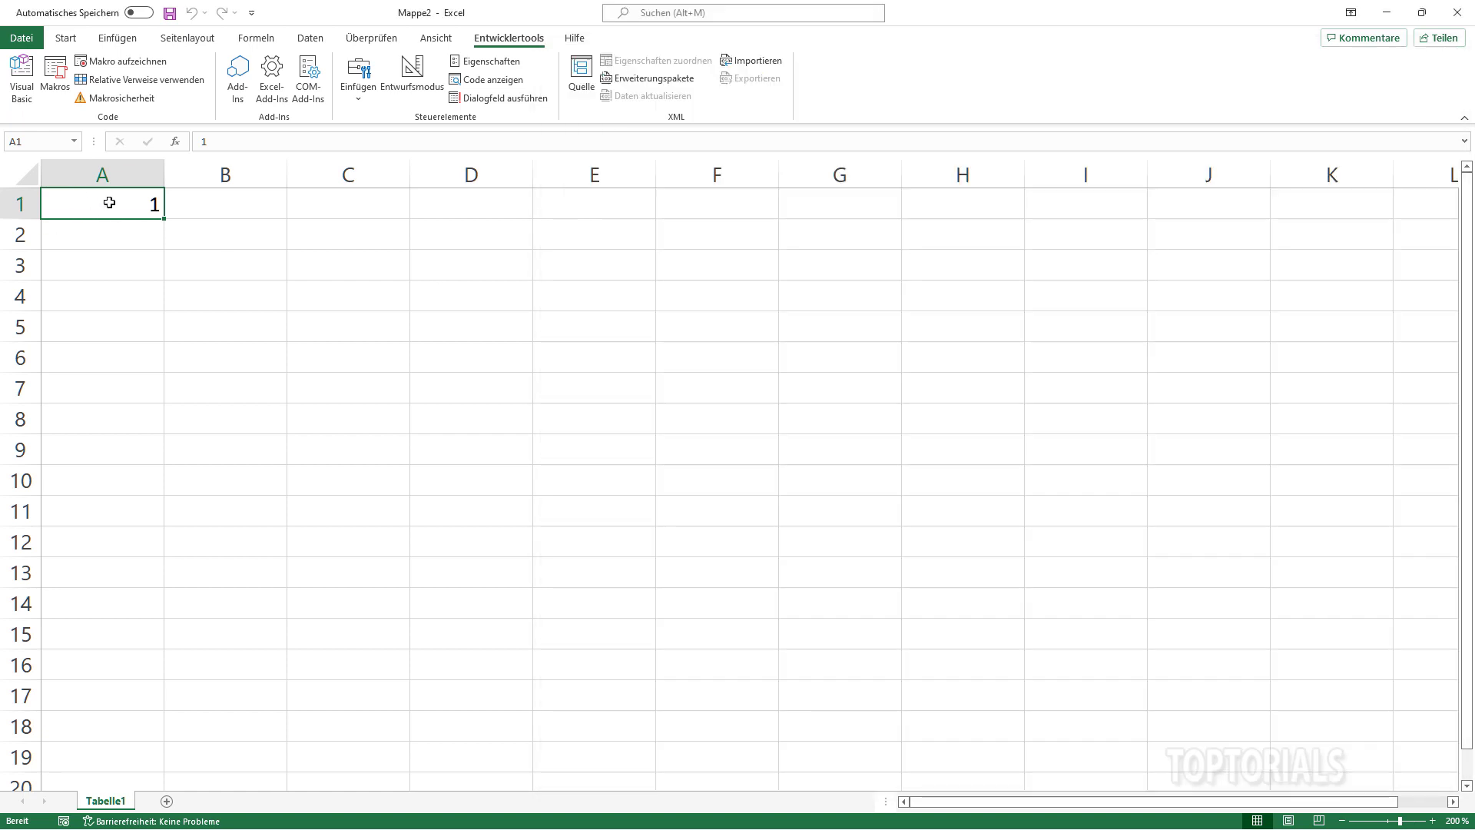
{"action": "key", "text": "Delete"}
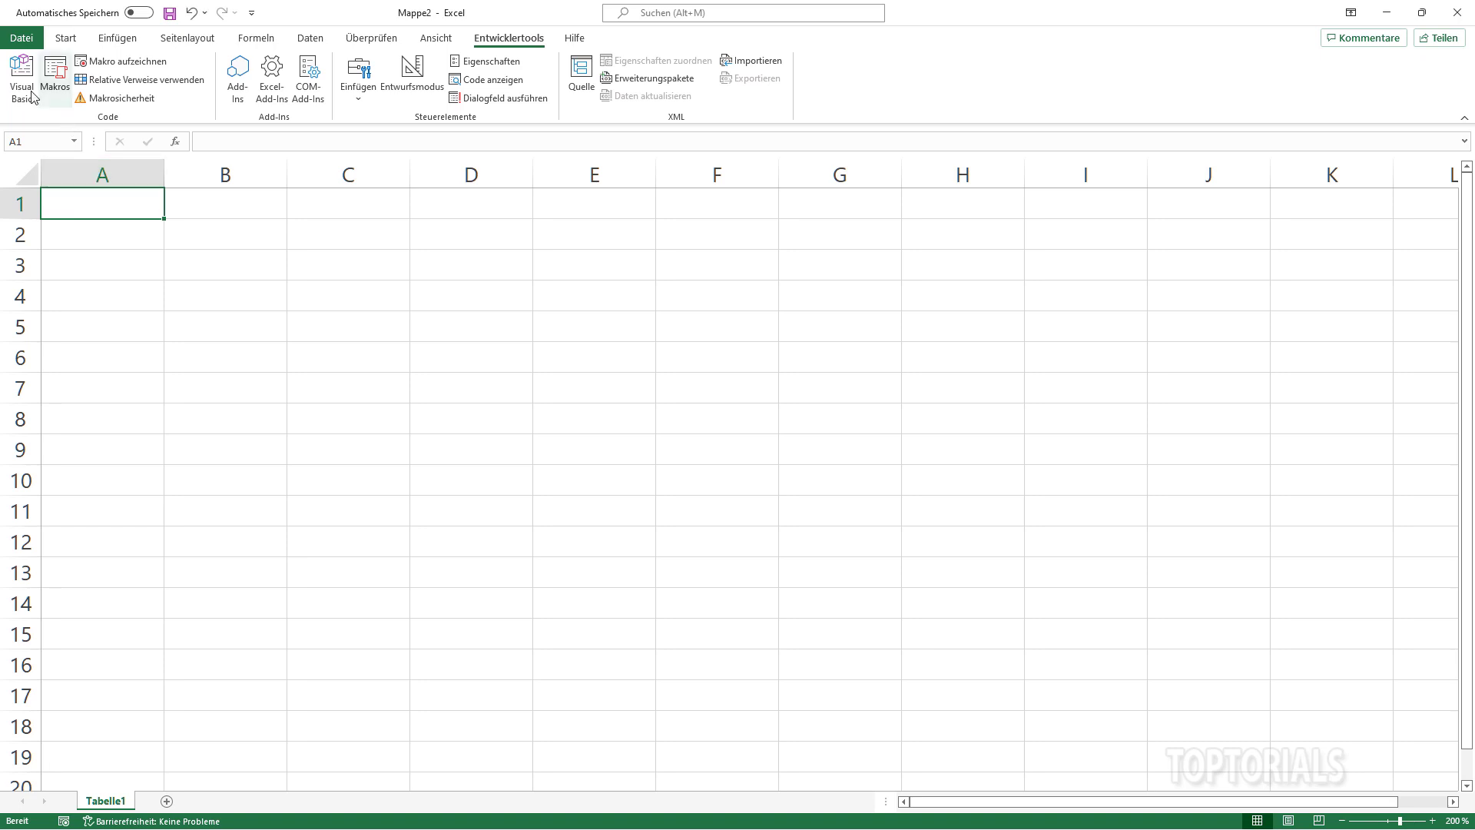
{"action": "left_click", "coordinate": [25, 85]}
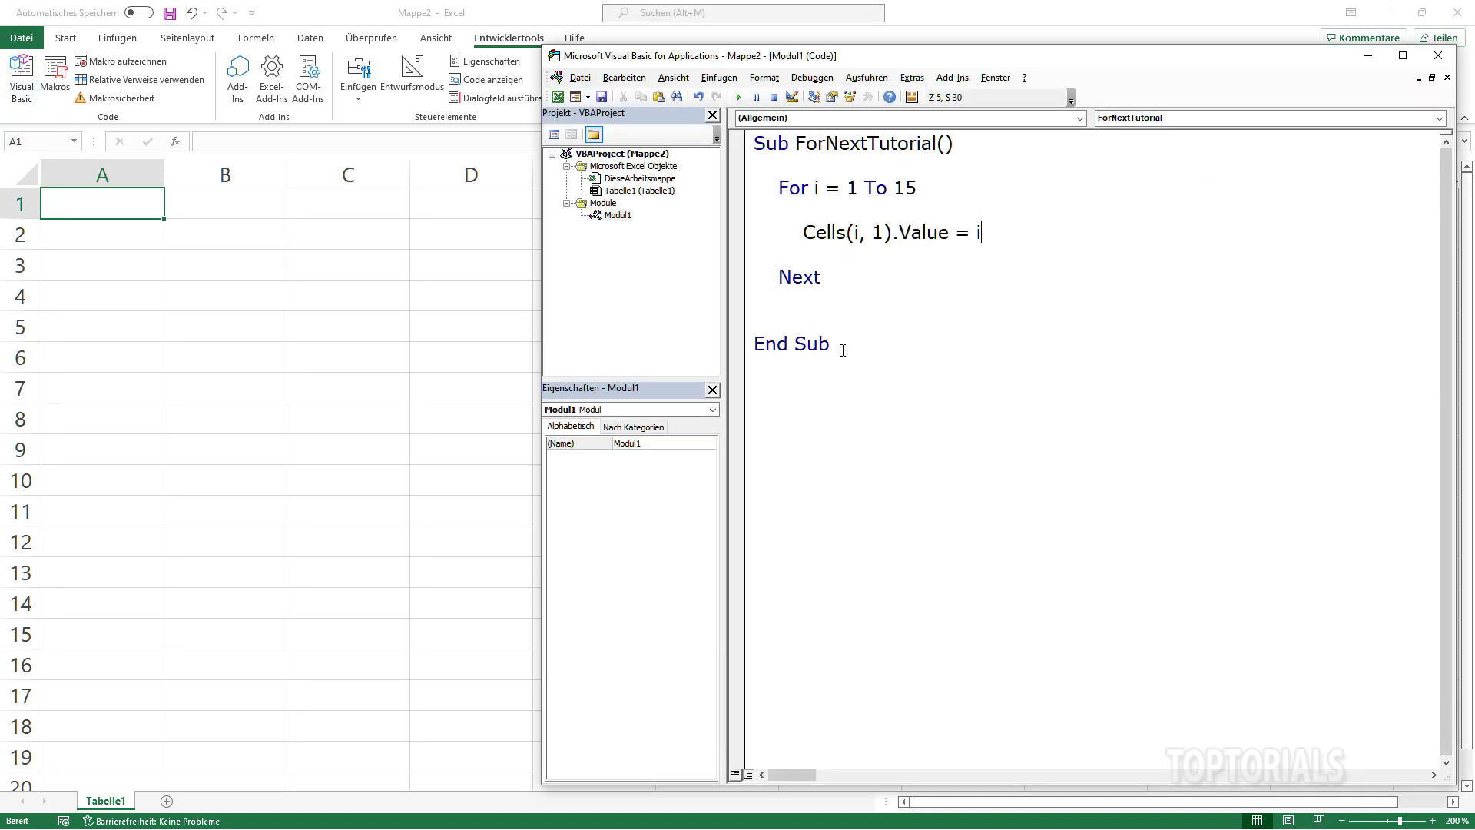
{"action": "left_click", "coordinate": [739, 97]}
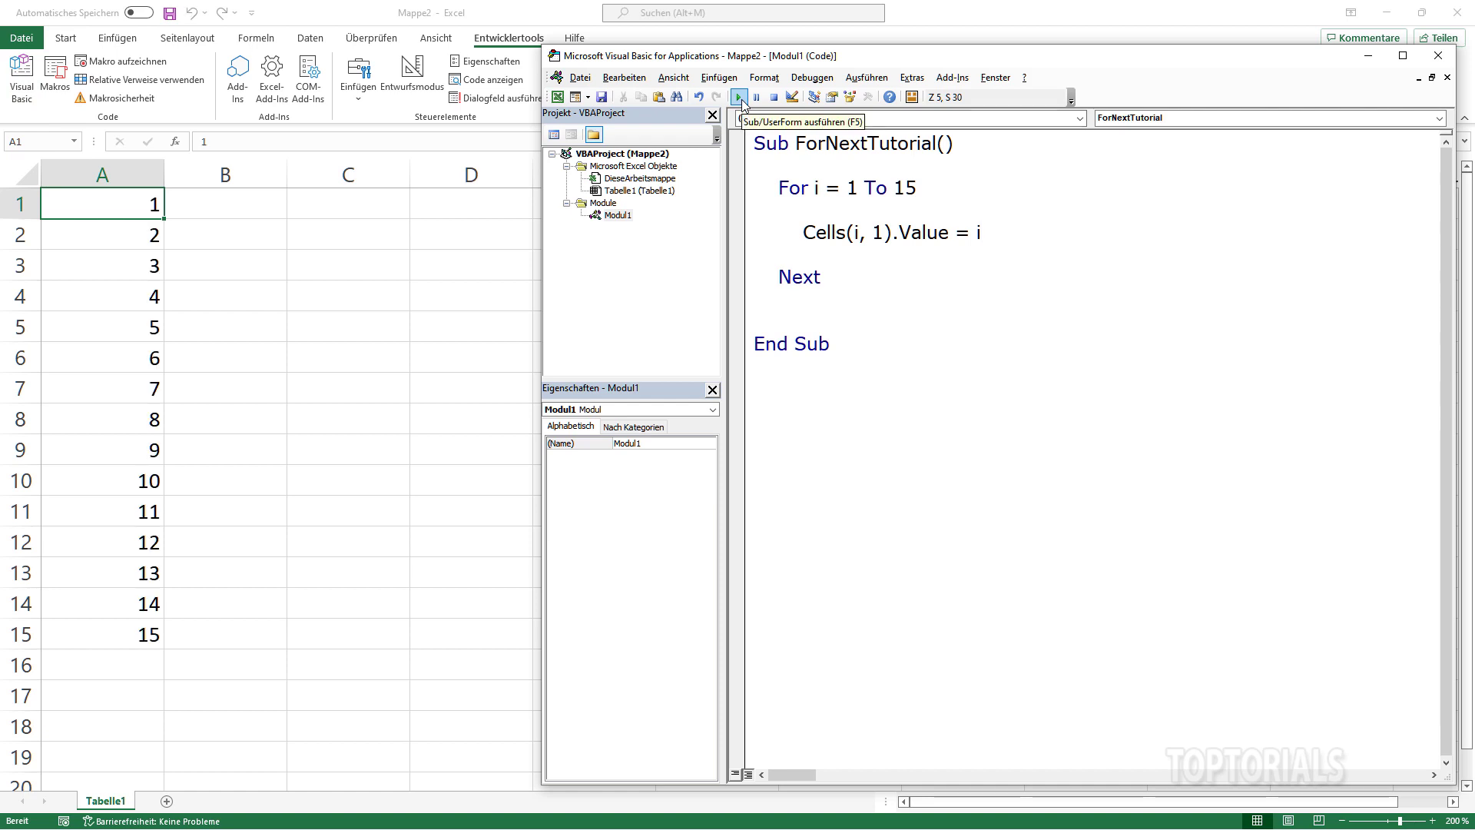
{"action": "key", "text": "Down"}
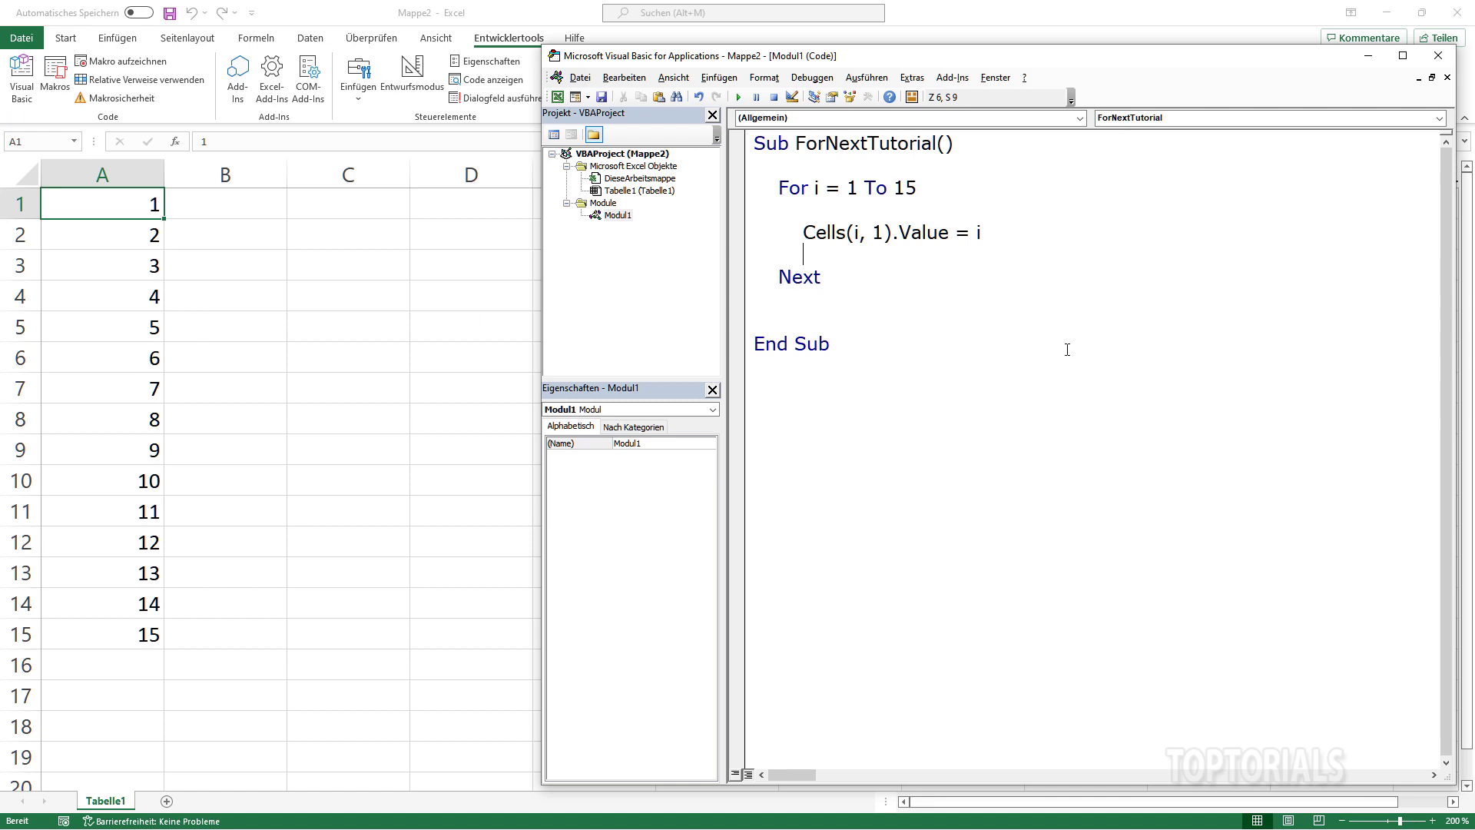
Add the line If i = 5 Then Exit For beneath the Cells statement
{"action": "key", "text": "Return"}
{"action": "key", "text": "Up"}
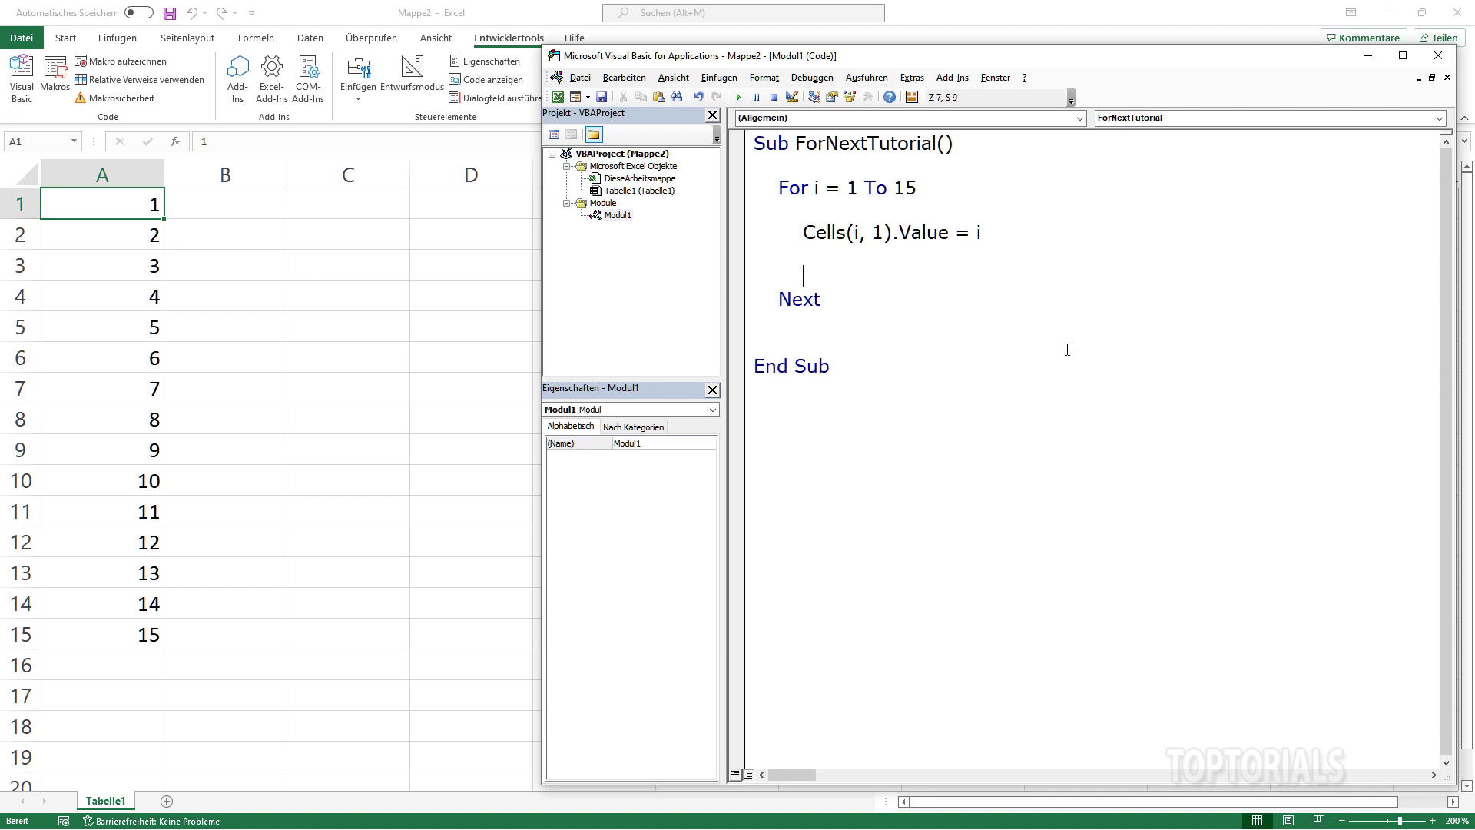
{"action": "key", "text": "Return"}
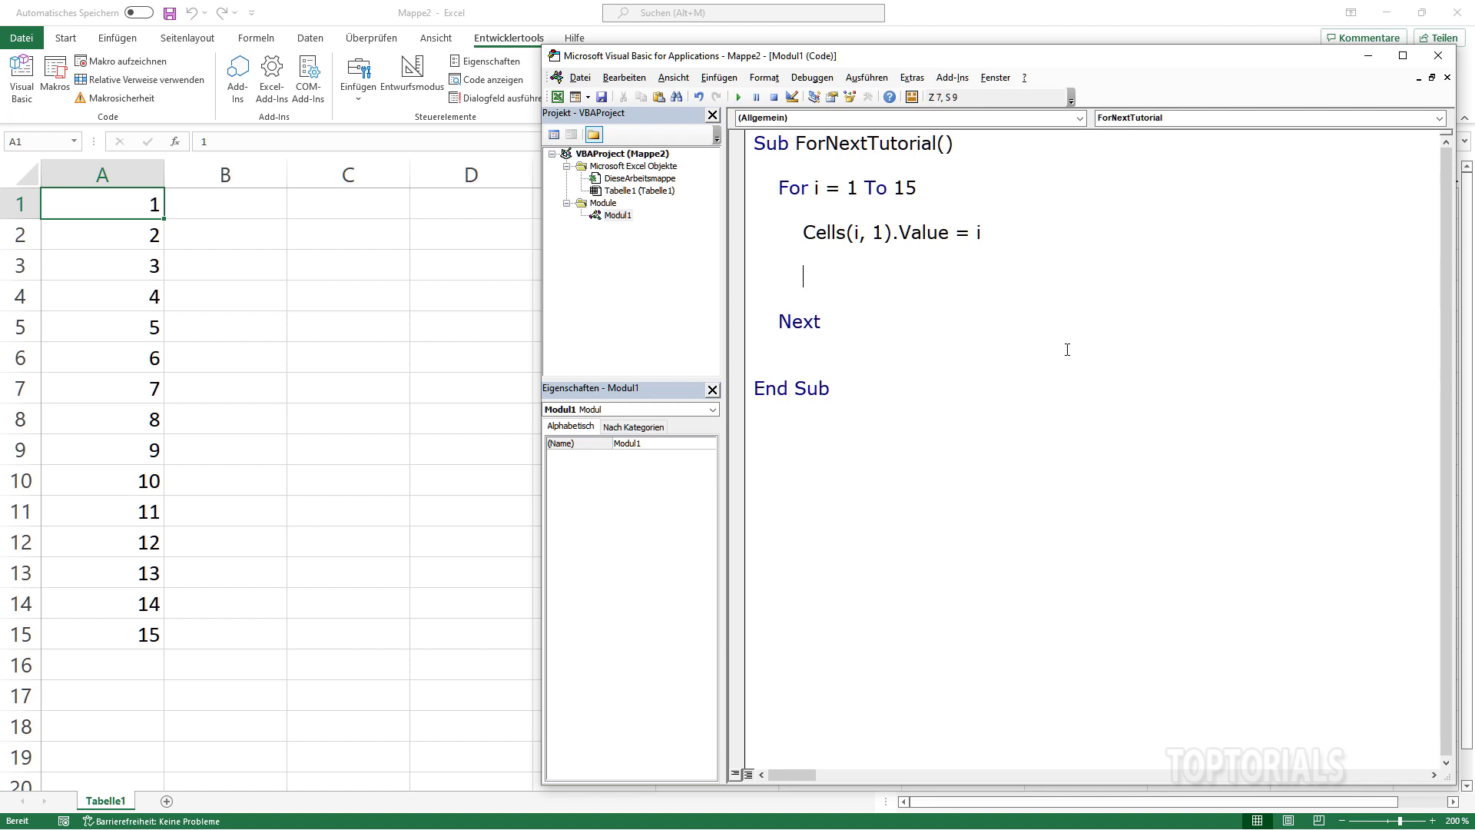
{"action": "type", "text": "If i"}
{"action": "type", "text": "="}
{"action": "type", "text": "5 then"}
{"action": "type", "text": "e"}
{"action": "type", "text": "xit for"}
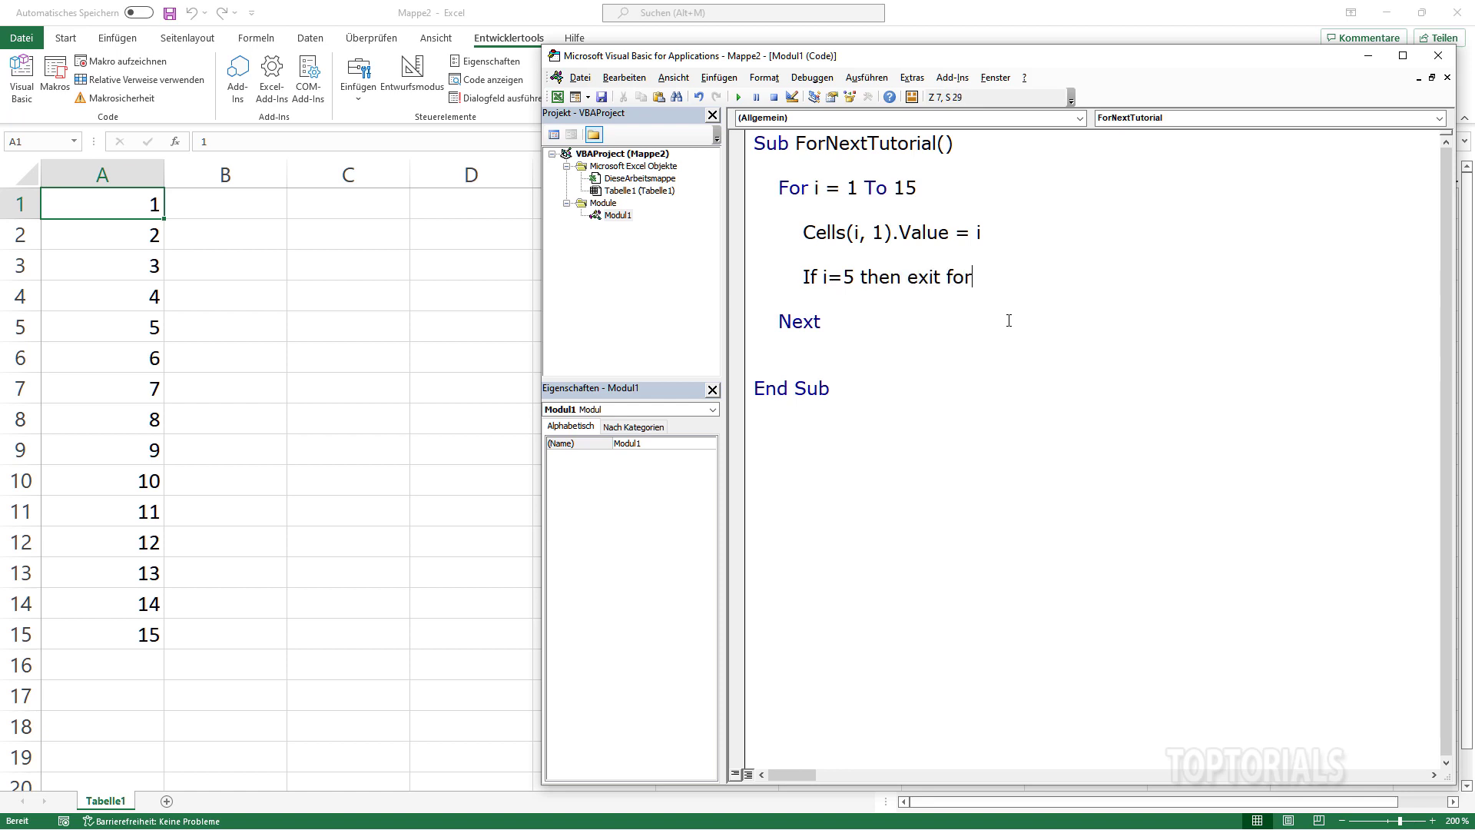
Clear column A and rerun the macro, which now stops after 5
{"action": "left_click_drag", "start_coordinate": [140, 205], "coordinate": [119, 665]}
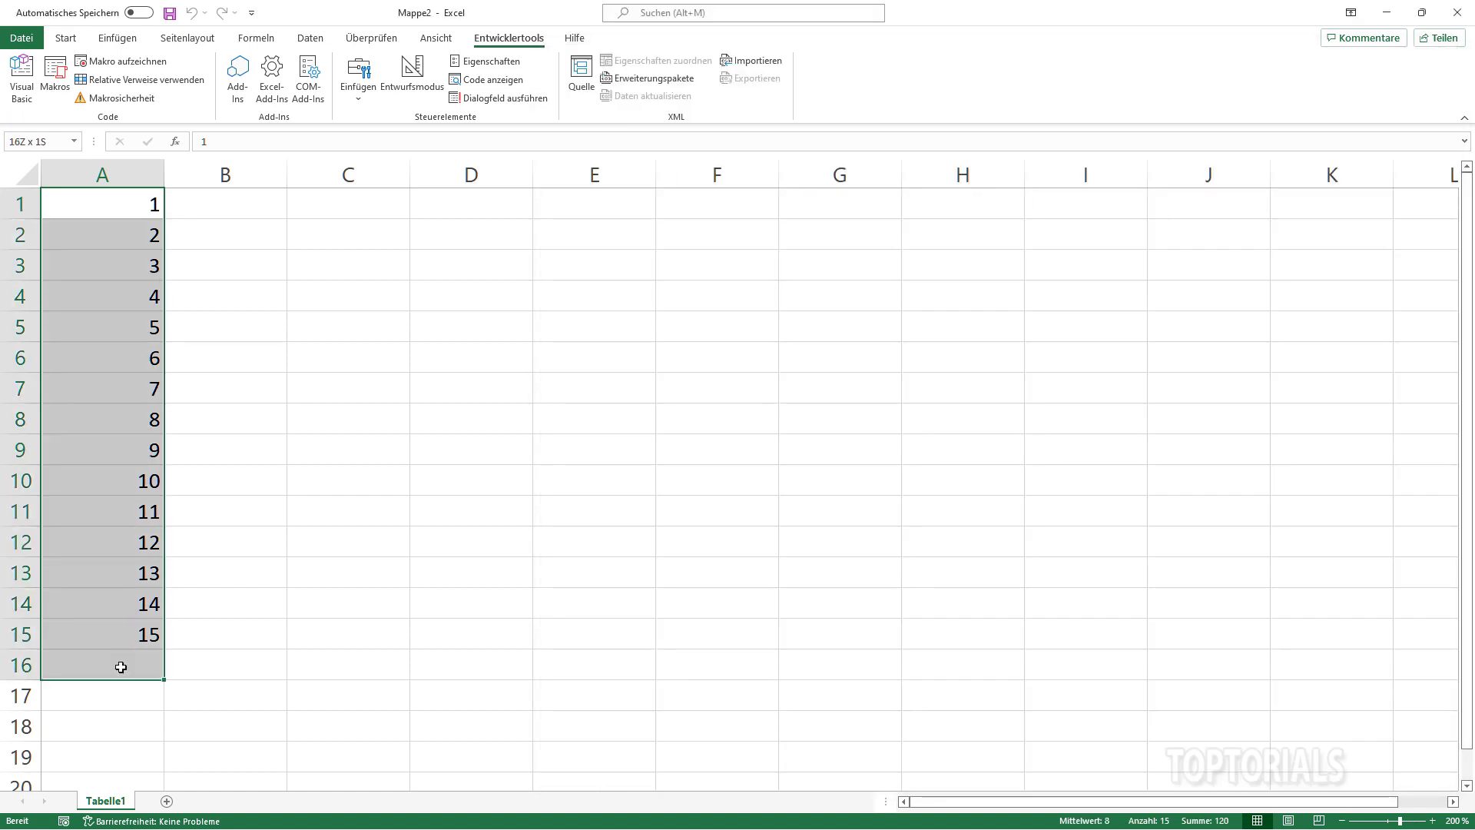
{"action": "key", "text": "Delete"}
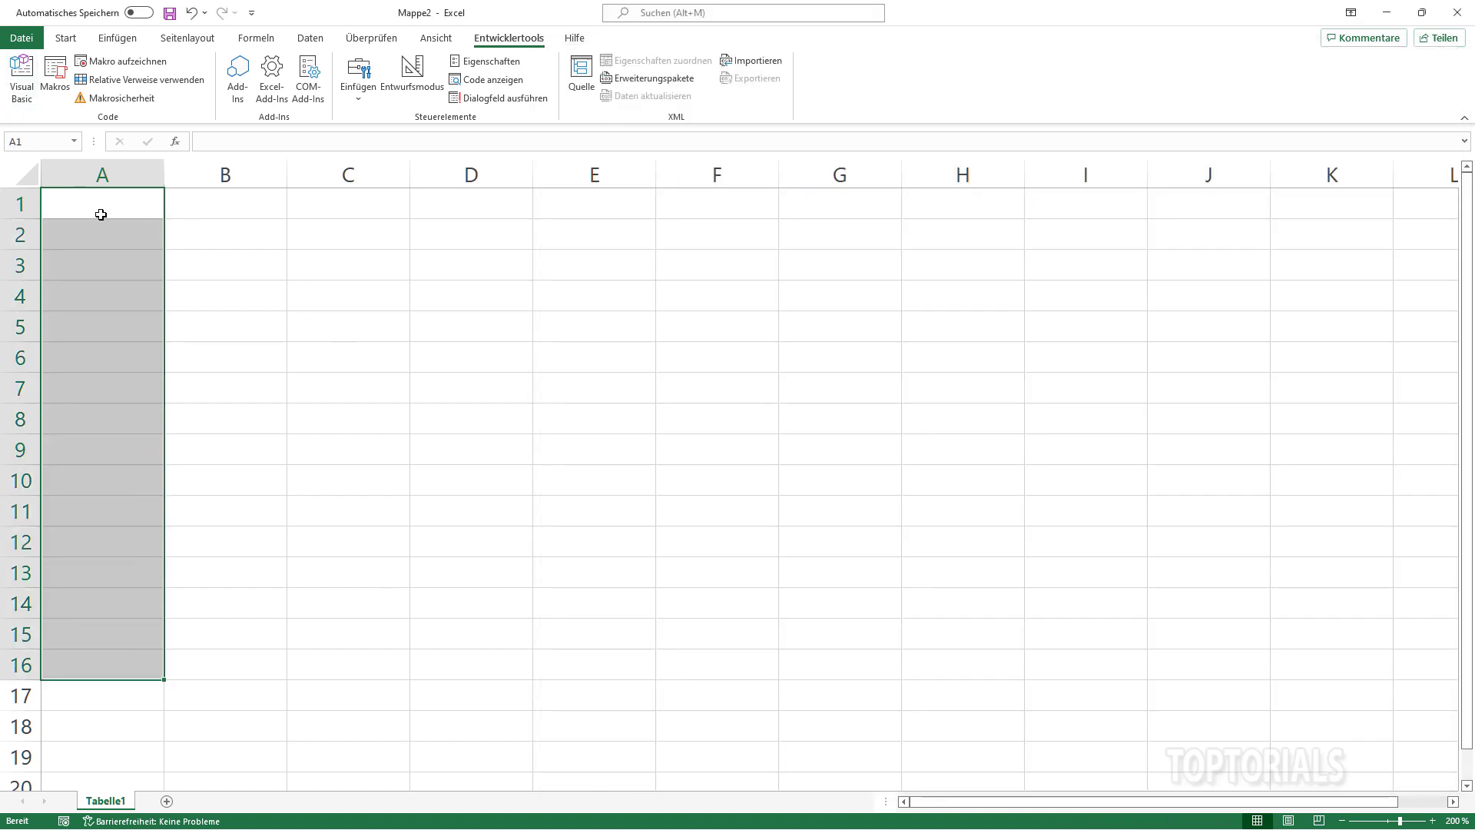
{"action": "left_click", "coordinate": [100, 206]}
{"action": "left_click", "coordinate": [21, 77]}
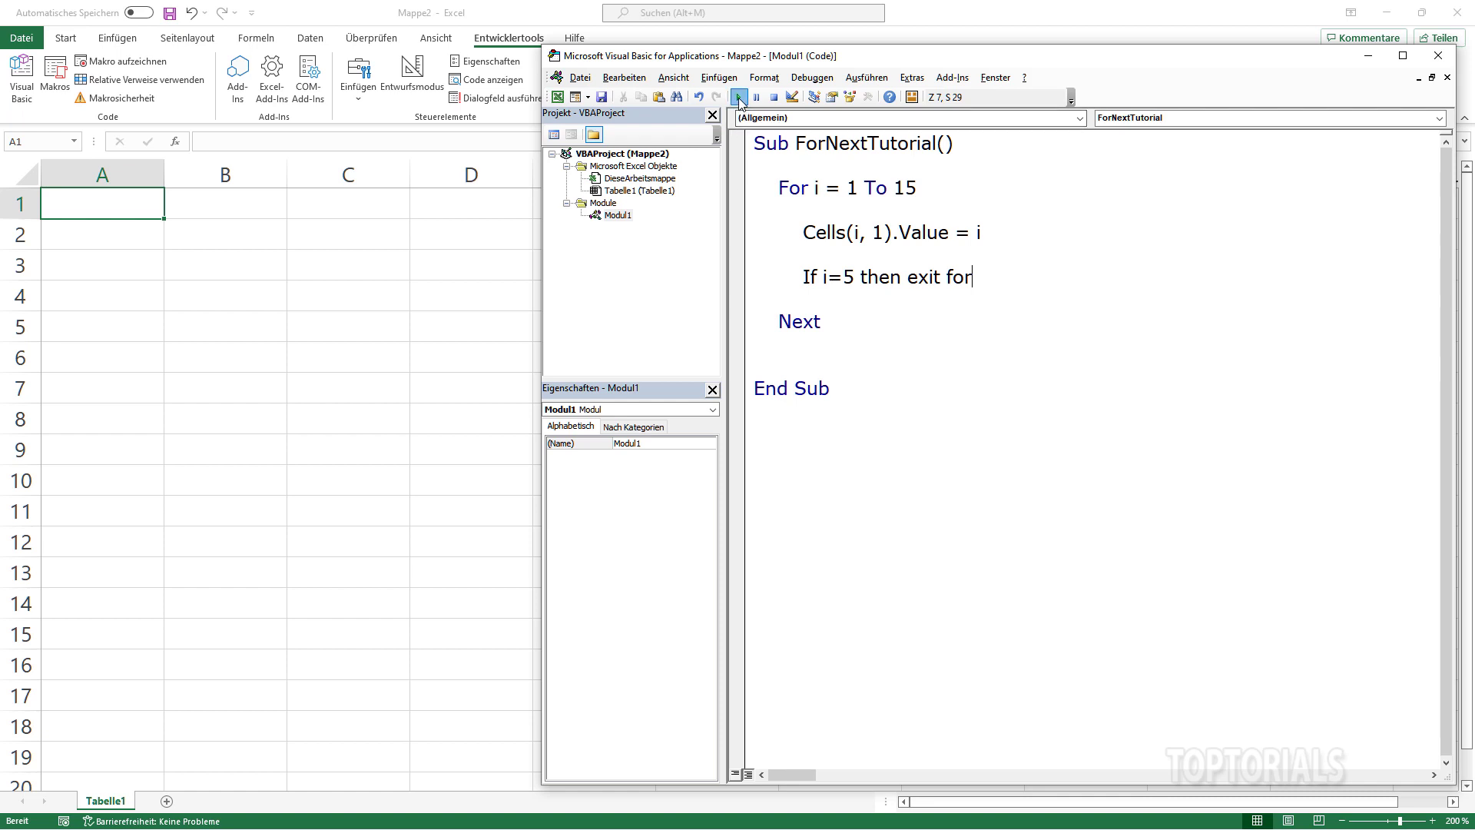
{"action": "left_click", "coordinate": [738, 97]}
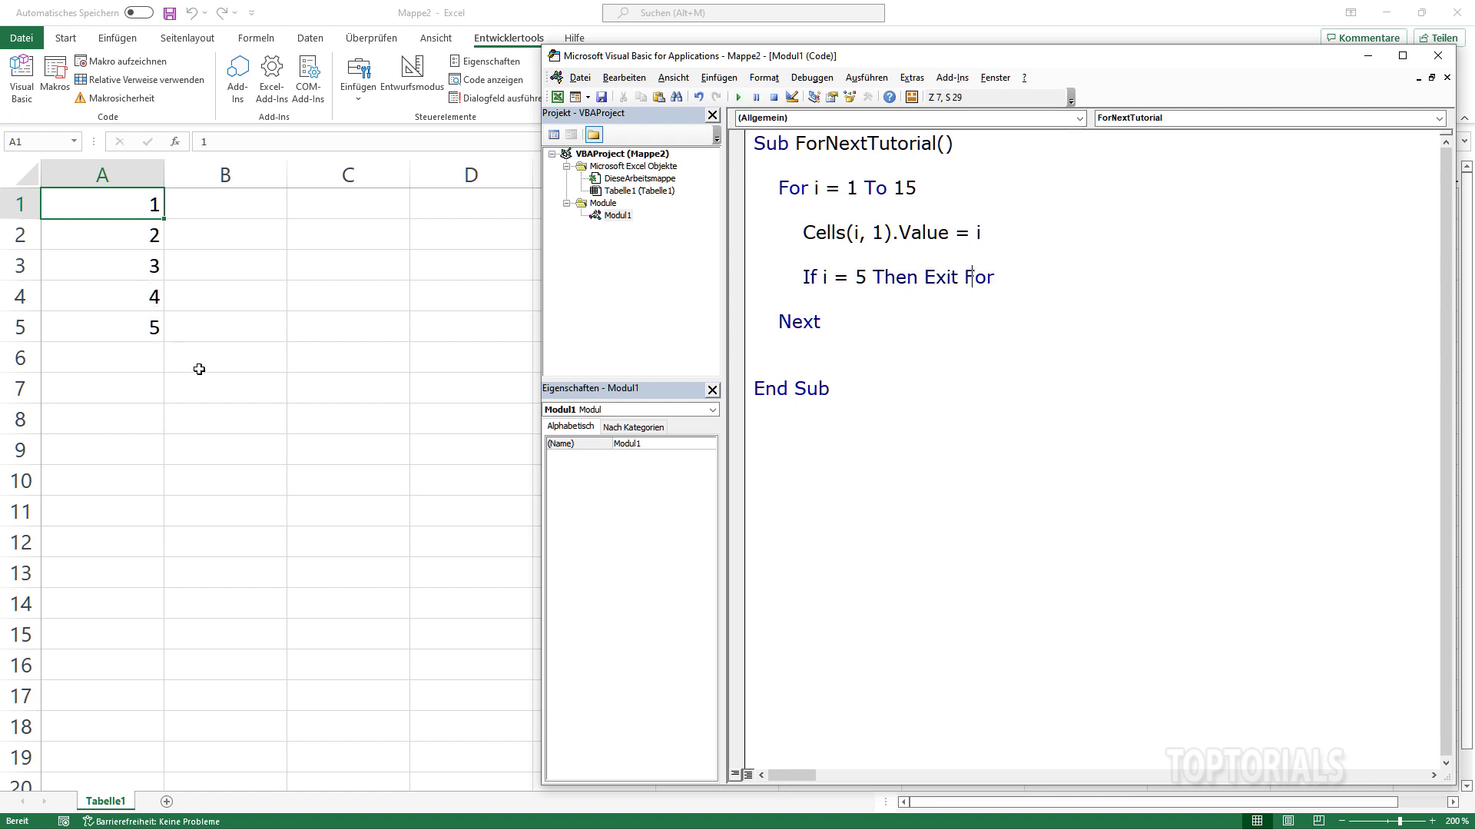
Comment out the If i = 5 Then Exit For line with an apostrophe
{"action": "left_click", "coordinate": [791, 268]}
{"action": "type", "text": "'"}
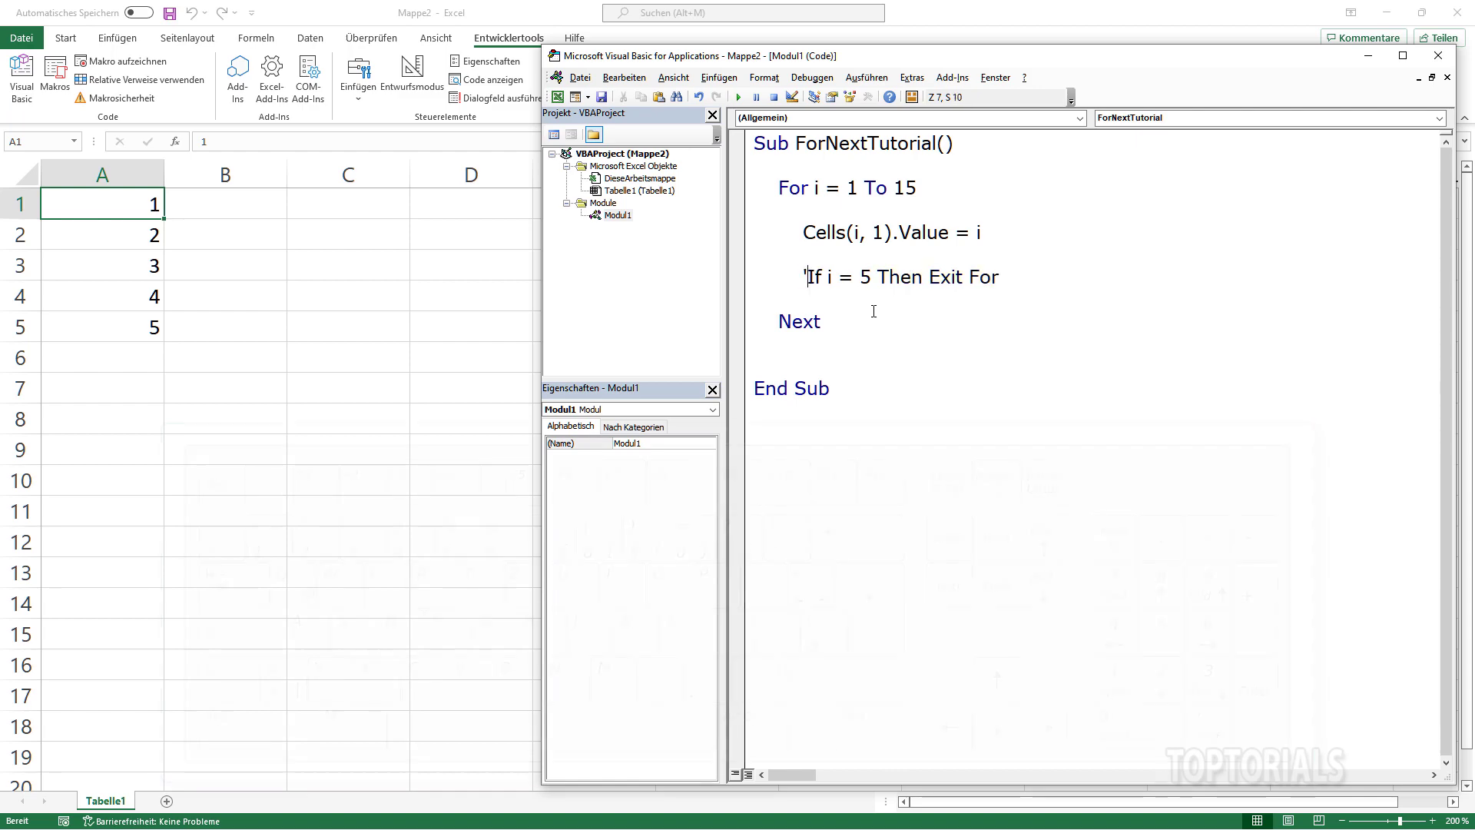
{"action": "left_click", "coordinate": [829, 246]}
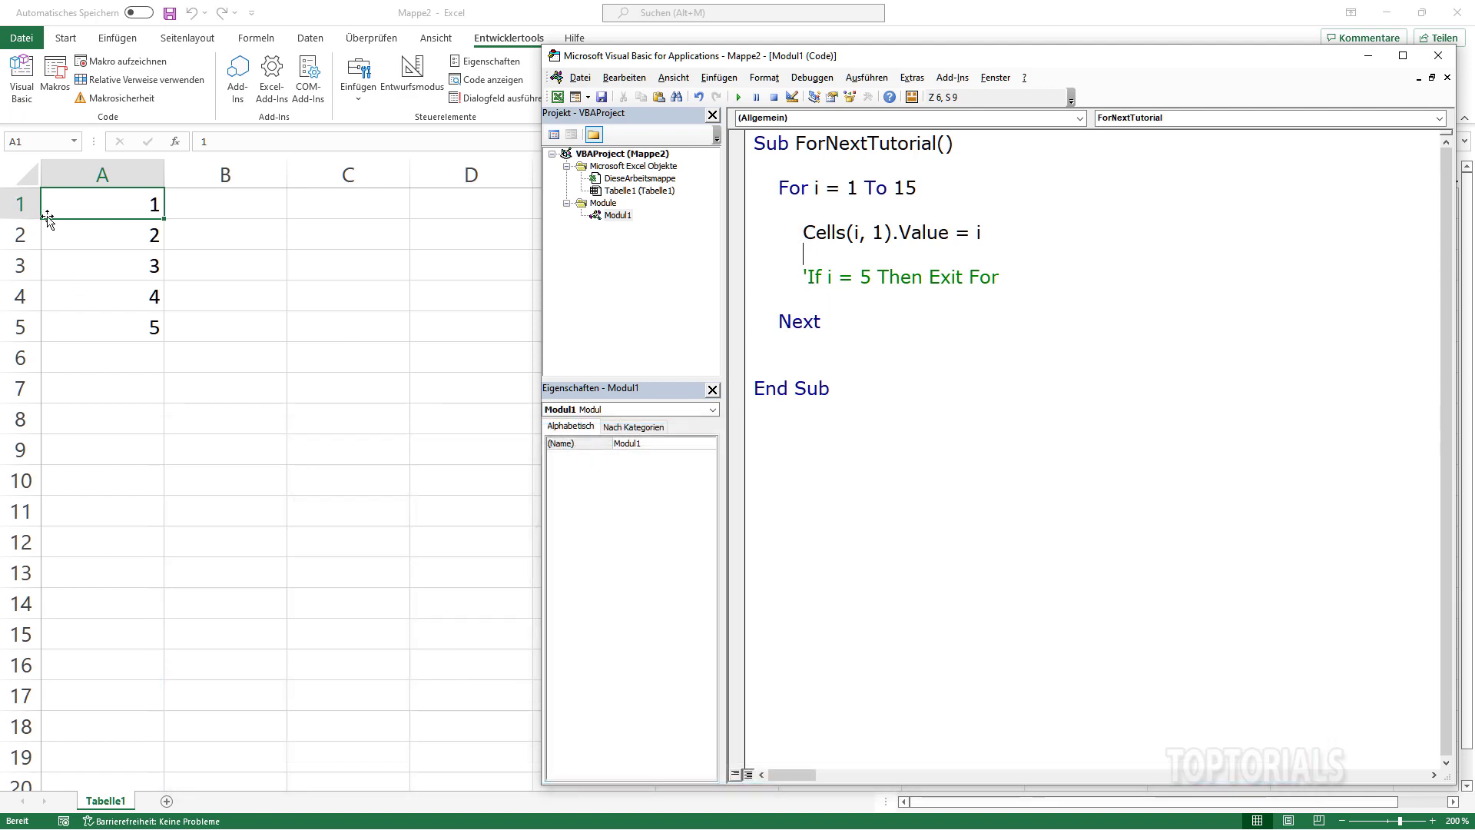
Insert blank lines and add If i <> 5 Then above the Cells statement
{"action": "left_click", "coordinate": [803, 232]}
{"action": "key", "text": "Return"}
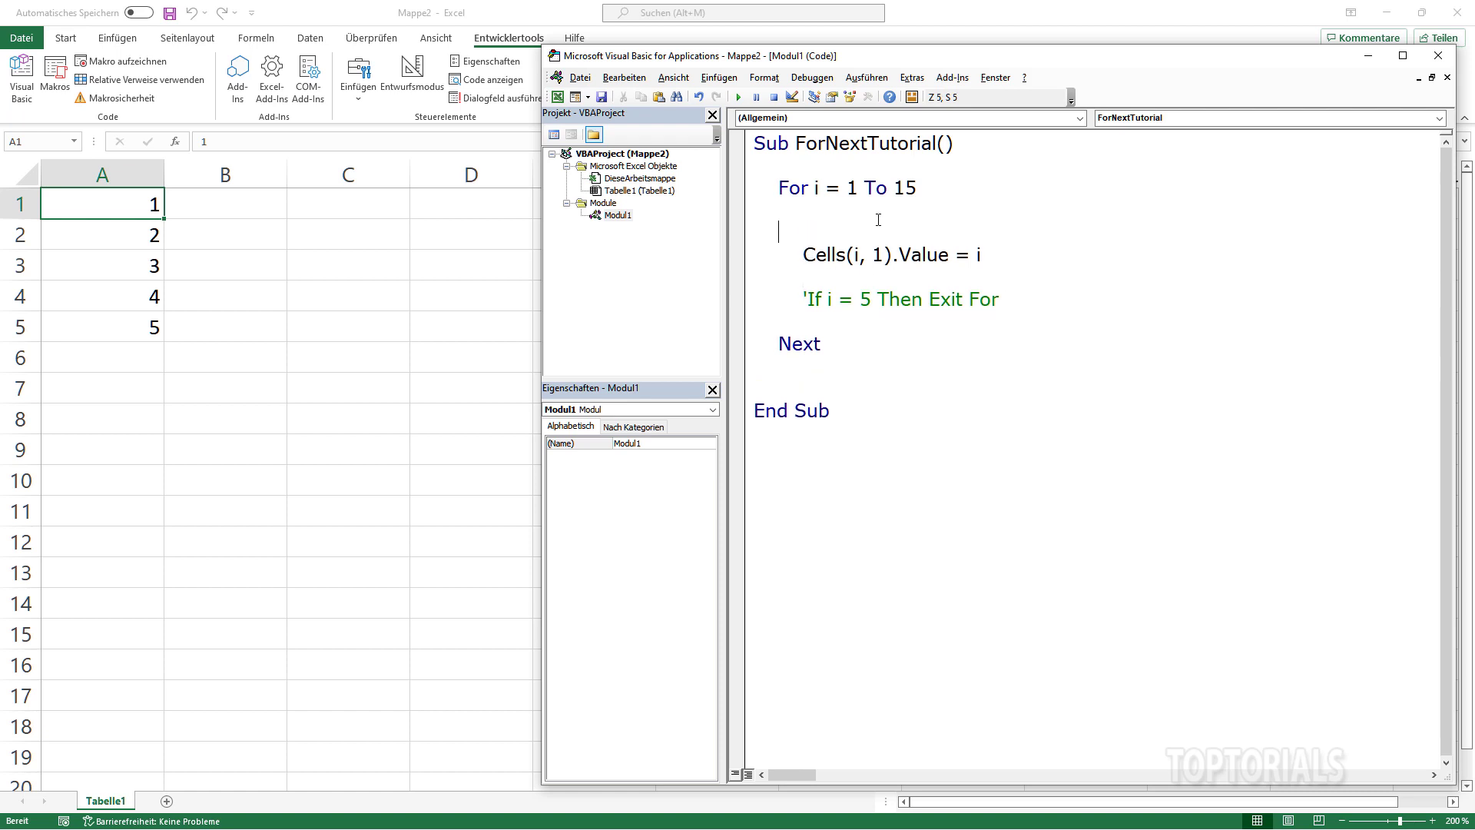
{"action": "key", "text": "Return"}
{"action": "key", "text": "Return"}
{"action": "key", "text": "Return"}
{"action": "key", "text": "Return"}
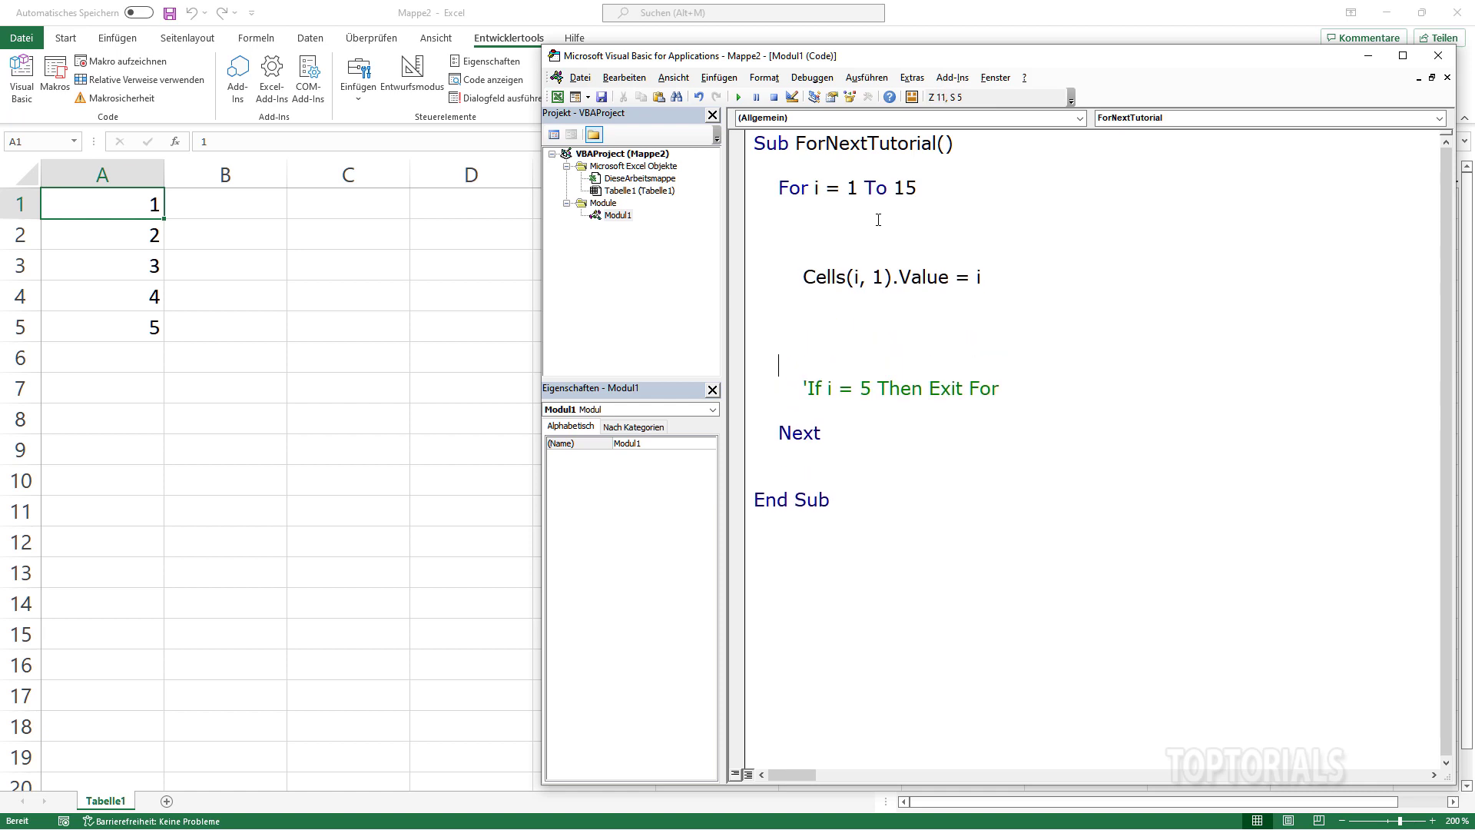
{"action": "key", "text": "Up"}
{"action": "key", "text": "Up"}
{"action": "key", "text": "Up"}
{"action": "key", "text": "Up"}
{"action": "key", "text": "Up"}
{"action": "key", "text": "Up"}
{"action": "left_click", "coordinate": [783, 244]}
{"action": "type", "text": "if"}
{"action": "type", "text": " i"}
{"action": "type", "text": " <>"}
{"action": "type", "text": "5 "}
{"action": "type", "text": "then"}
Close the block with End If below the Cells line and remove the extra blank line
{"action": "key", "text": "Down"}
{"action": "key", "text": "Down"}
{"action": "type", "text": "Endif"}
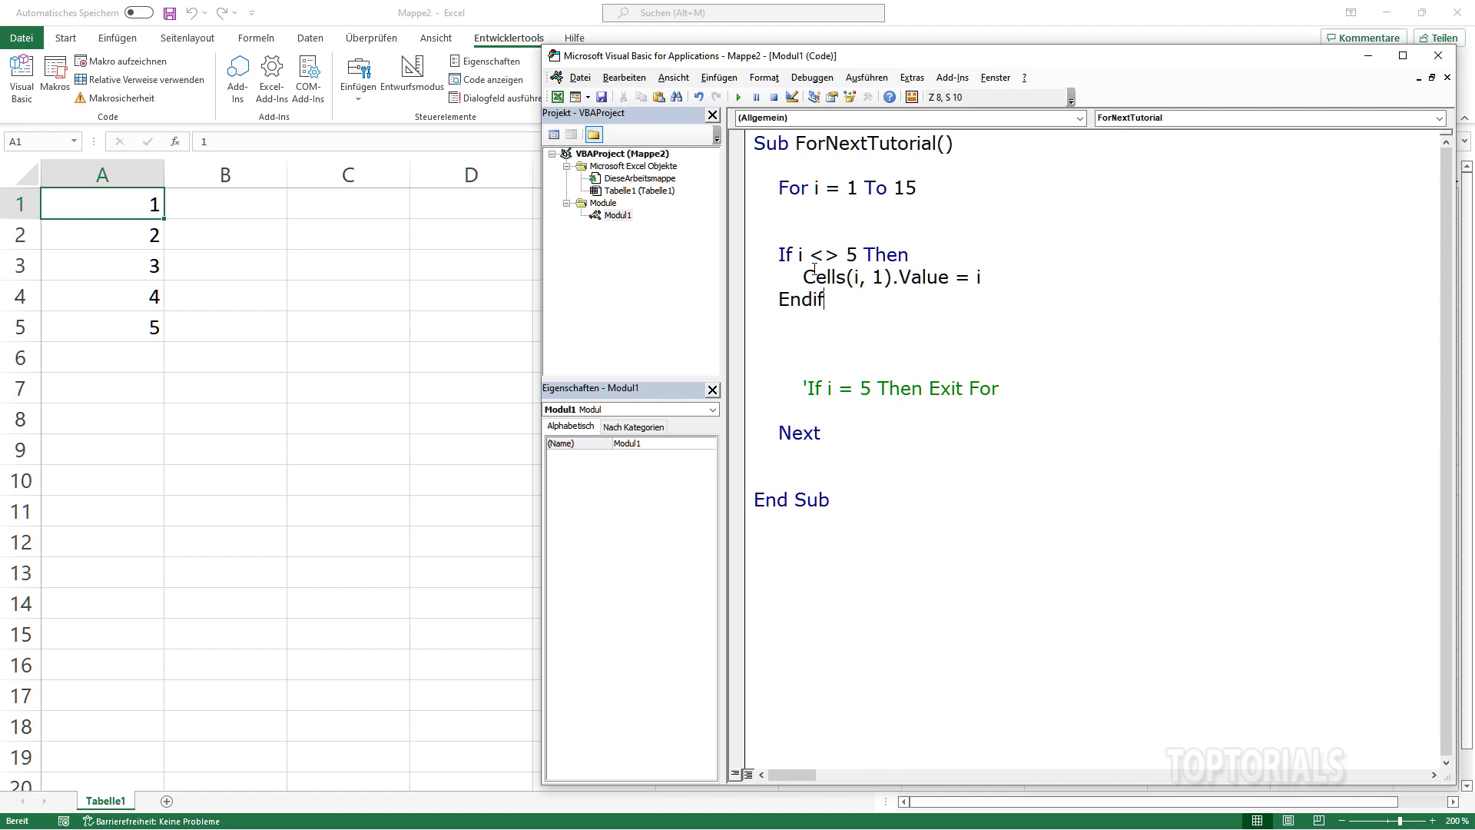
{"action": "key", "text": "Return"}
{"action": "key", "text": "Delete"}
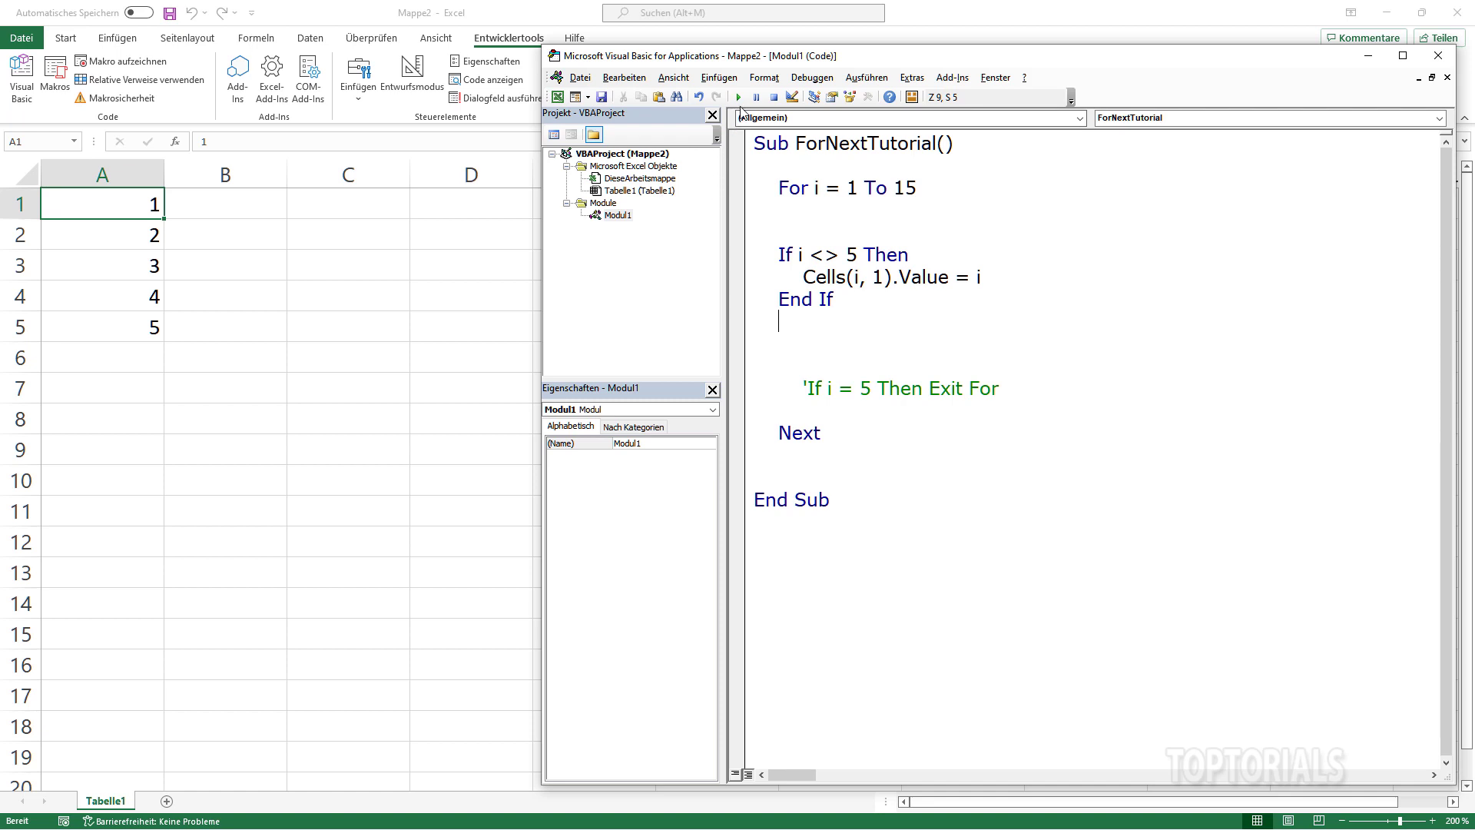
Run the macro with the If i <> 5 block and check the results in column A
{"action": "left_click", "coordinate": [739, 97]}
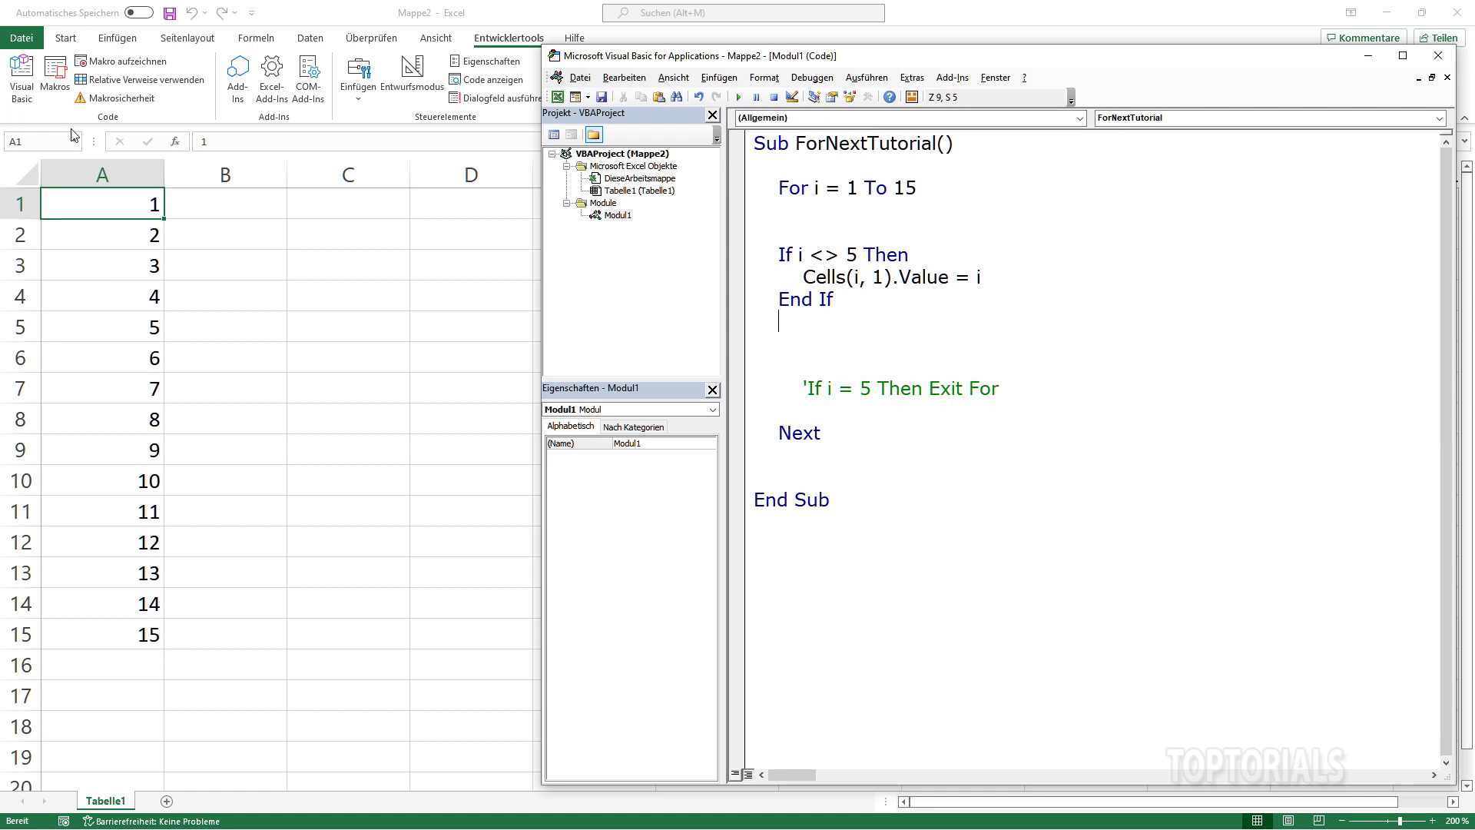
{"action": "left_click", "coordinate": [87, 200]}
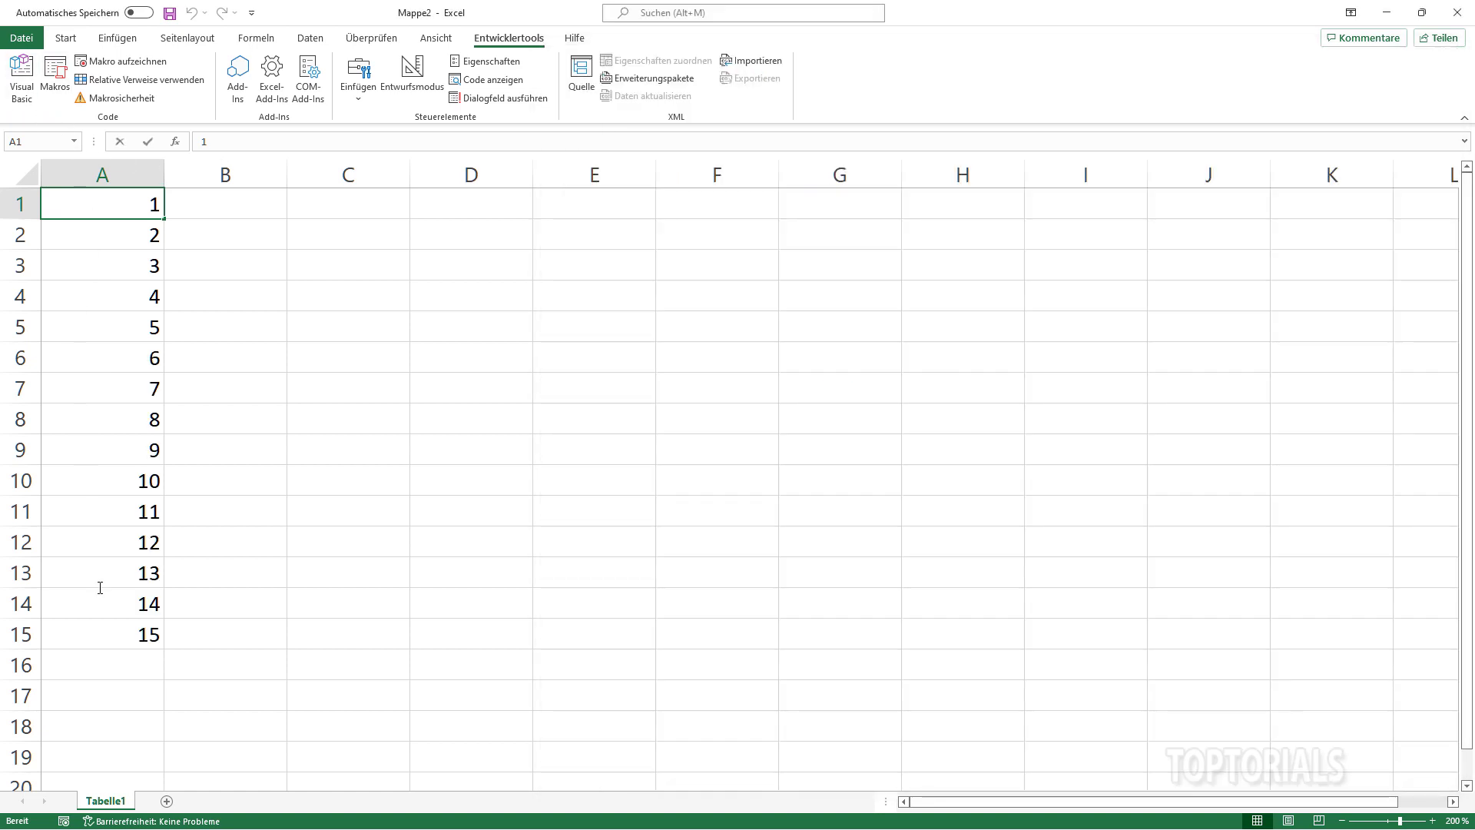
{"action": "left_click", "coordinate": [123, 382]}
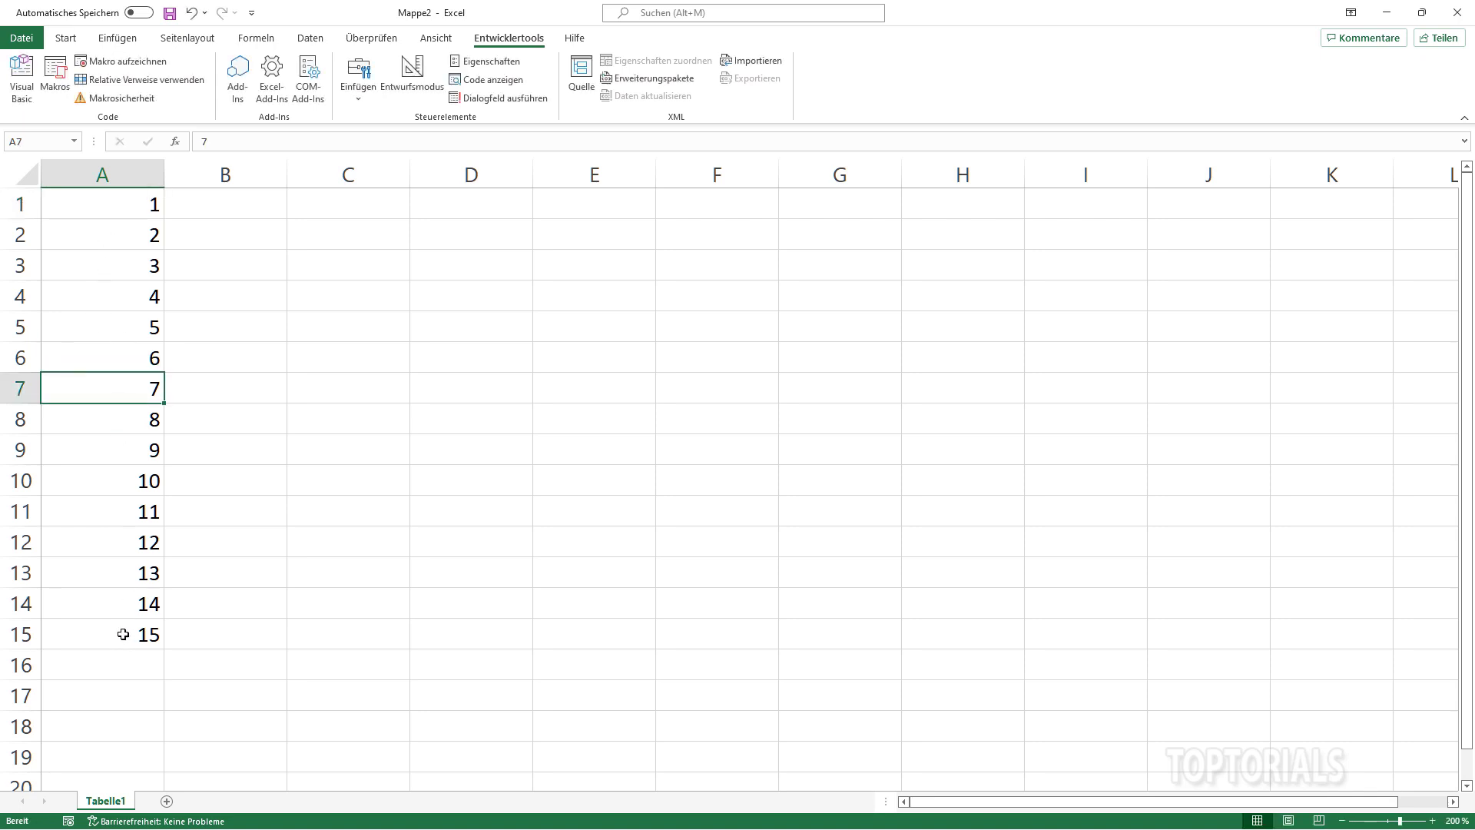
Clear A1:A15 and rerun the macro, filling 1–15 with A5 left empty
{"action": "left_click_drag", "start_coordinate": [123, 634], "coordinate": [169, 212]}
{"action": "key", "text": "Delete"}
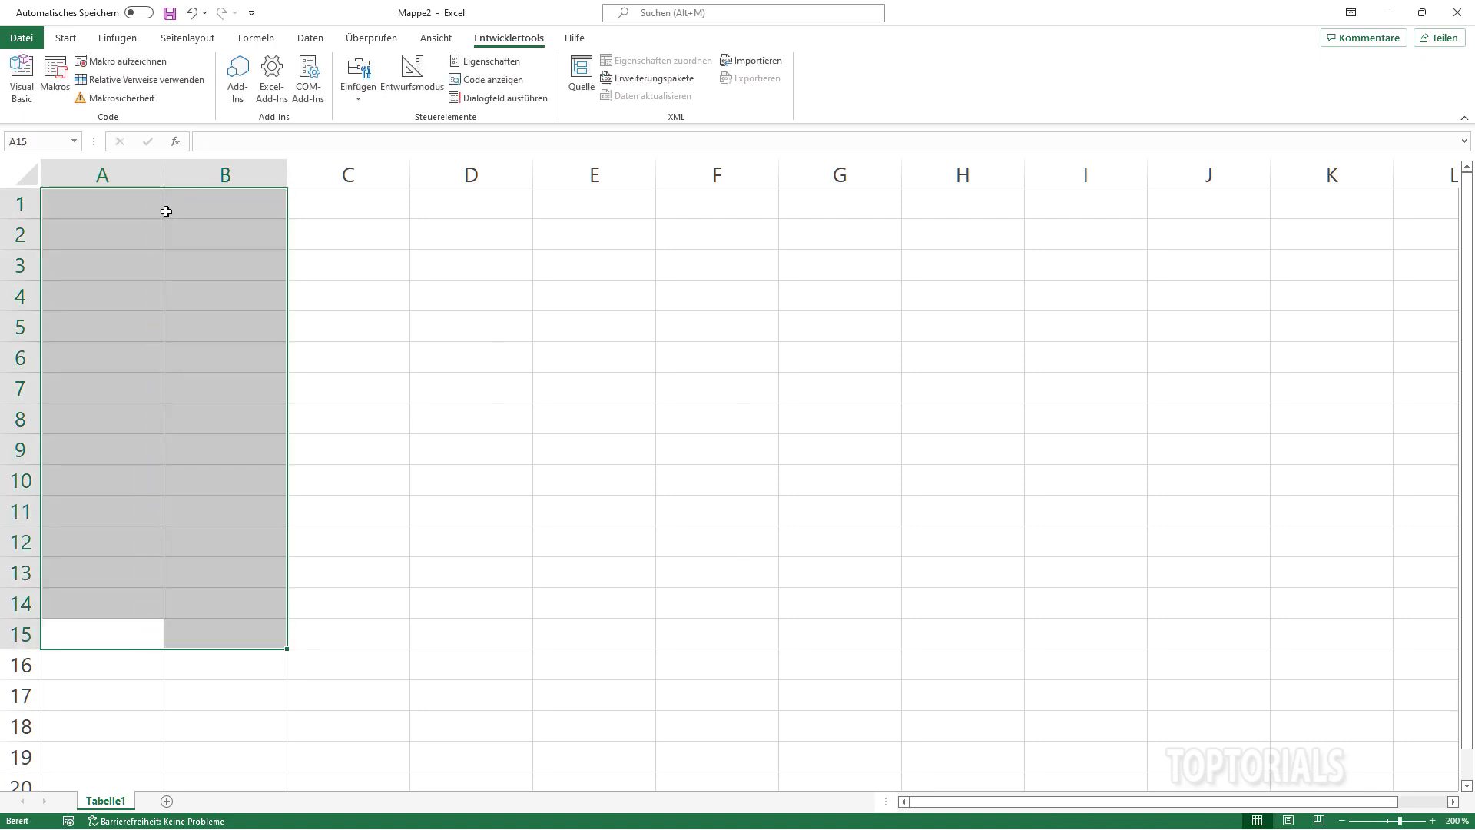
{"action": "left_click", "coordinate": [153, 205]}
{"action": "left_click", "coordinate": [22, 77]}
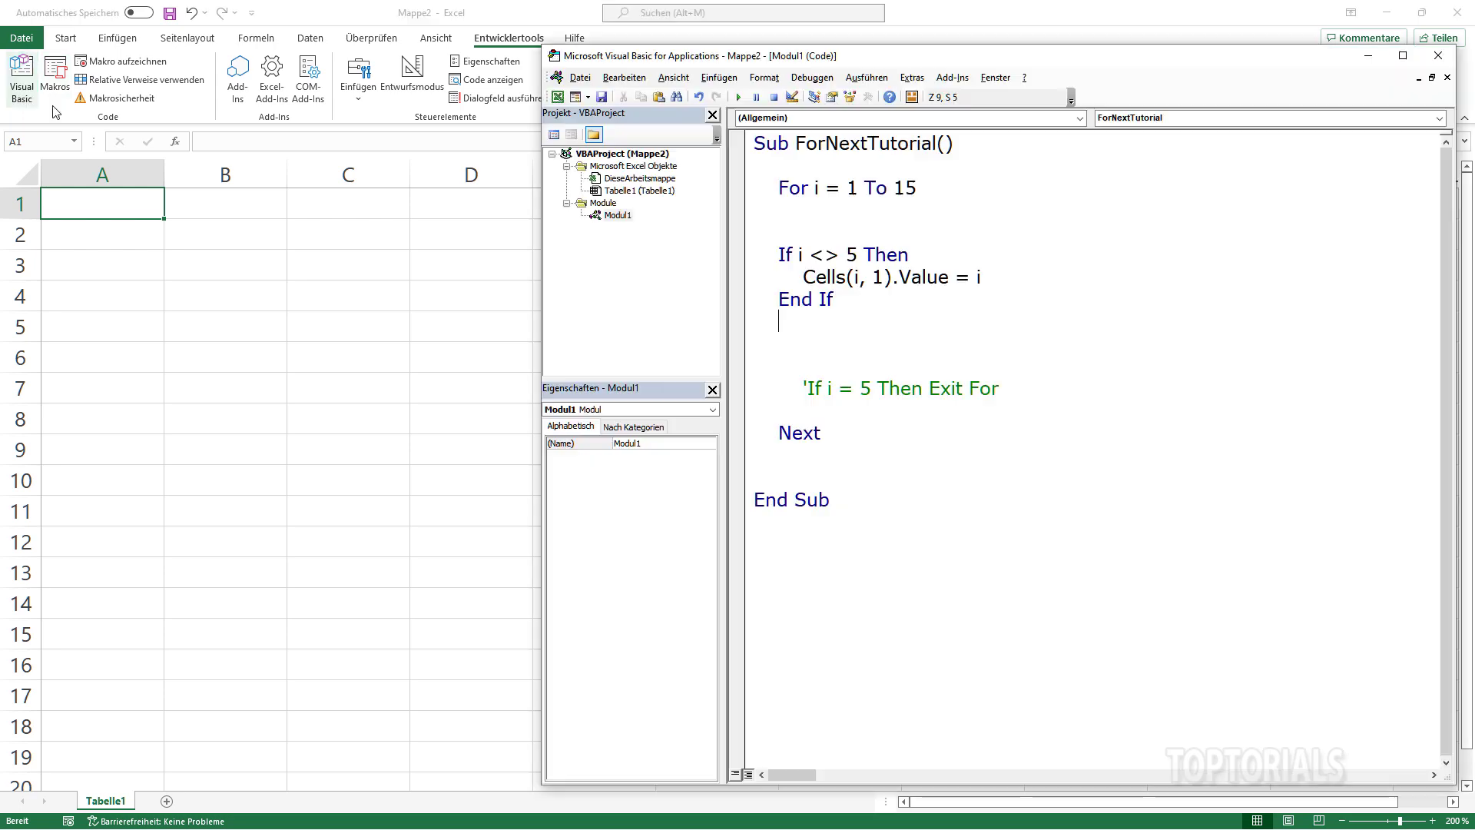
{"action": "left_click", "coordinate": [740, 98]}
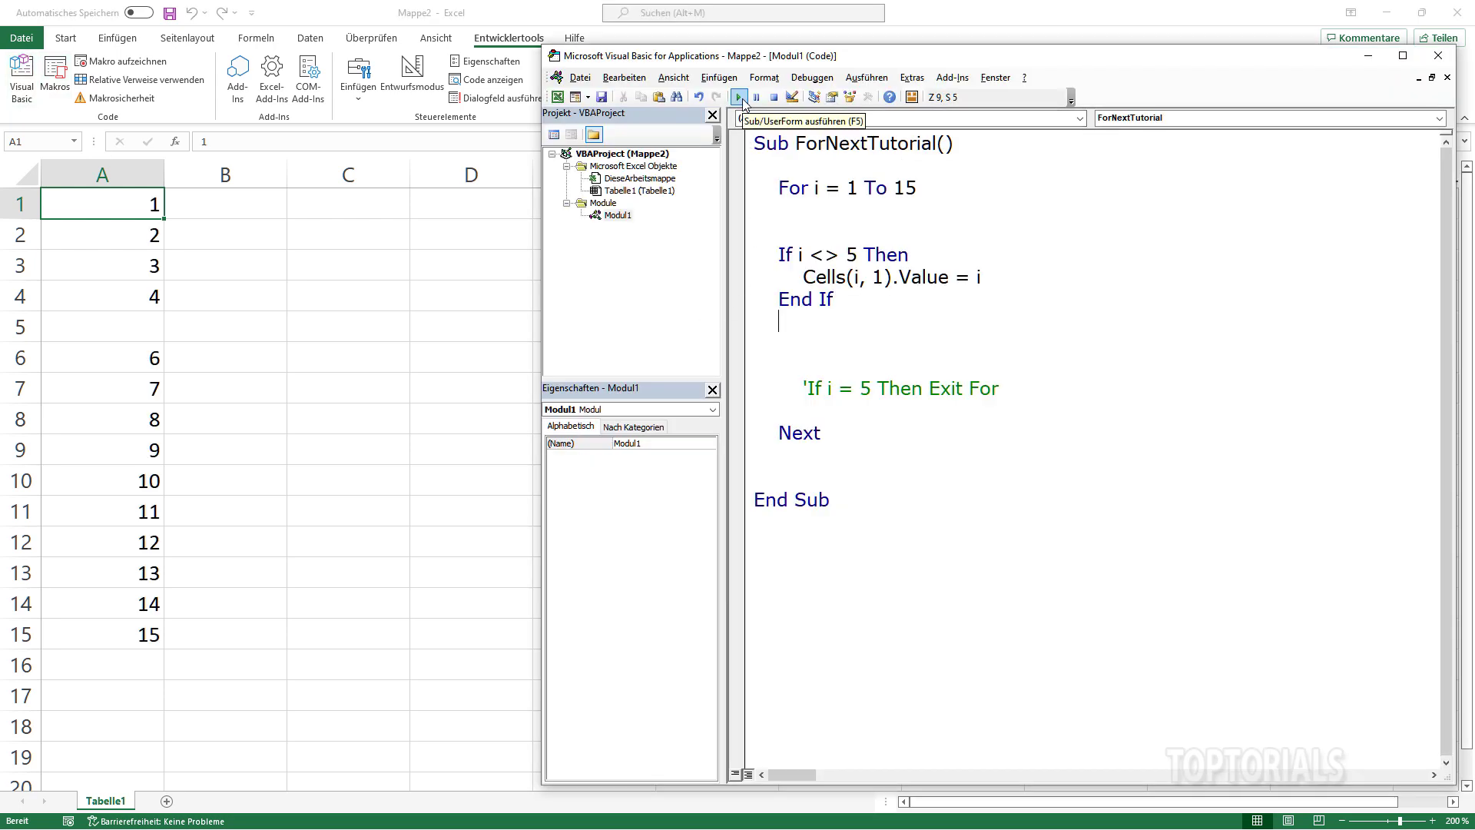